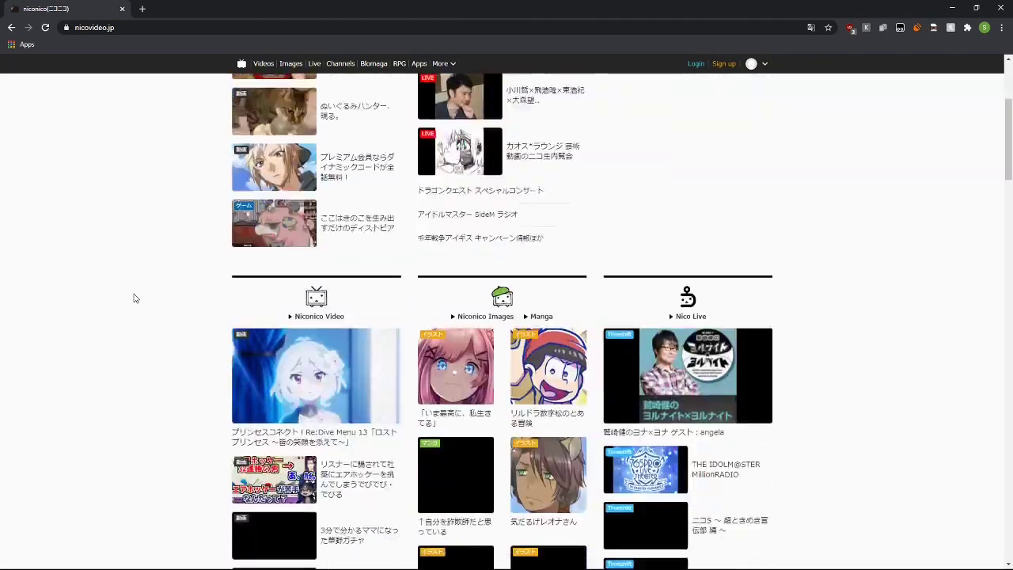
- Go from the footer's Inquire > Opinion/Request help page to the support inquiry form
{"action": "scroll", "coordinate": [135, 298], "scroll_direction": "down", "scroll_amount": 4}
{"action": "scroll", "coordinate": [135, 298], "scroll_direction": "down", "scroll_amount": 2}
{"action": "scroll", "coordinate": [135, 298], "scroll_direction": "down", "scroll_amount": 3}
{"action": "scroll", "coordinate": [134, 298], "scroll_direction": "down", "scroll_amount": 2}
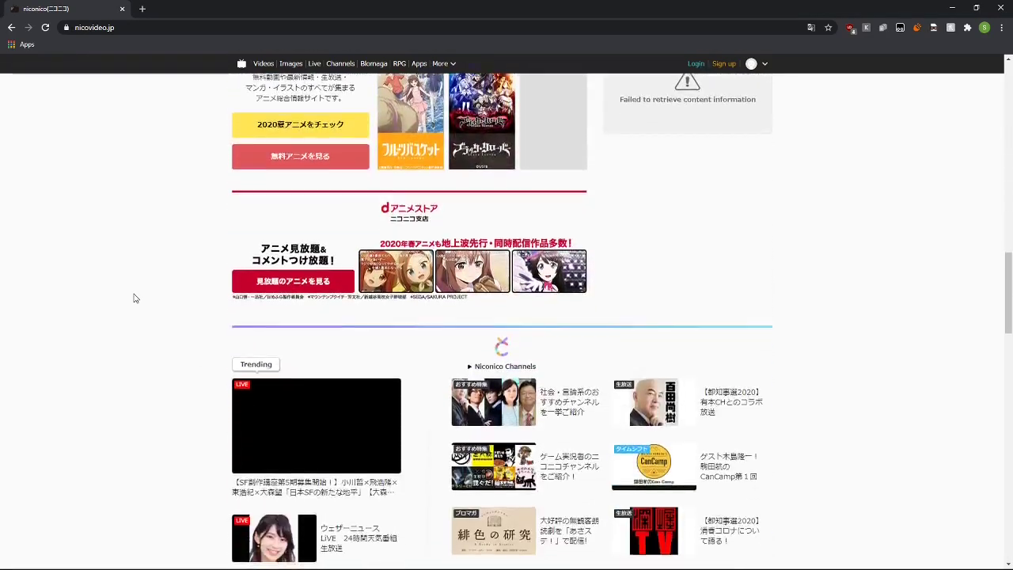
{"action": "scroll", "coordinate": [135, 298], "scroll_direction": "down", "scroll_amount": 5}
{"action": "scroll", "coordinate": [135, 297], "scroll_direction": "down", "scroll_amount": 5}
{"action": "scroll", "coordinate": [134, 298], "scroll_direction": "down", "scroll_amount": 3}
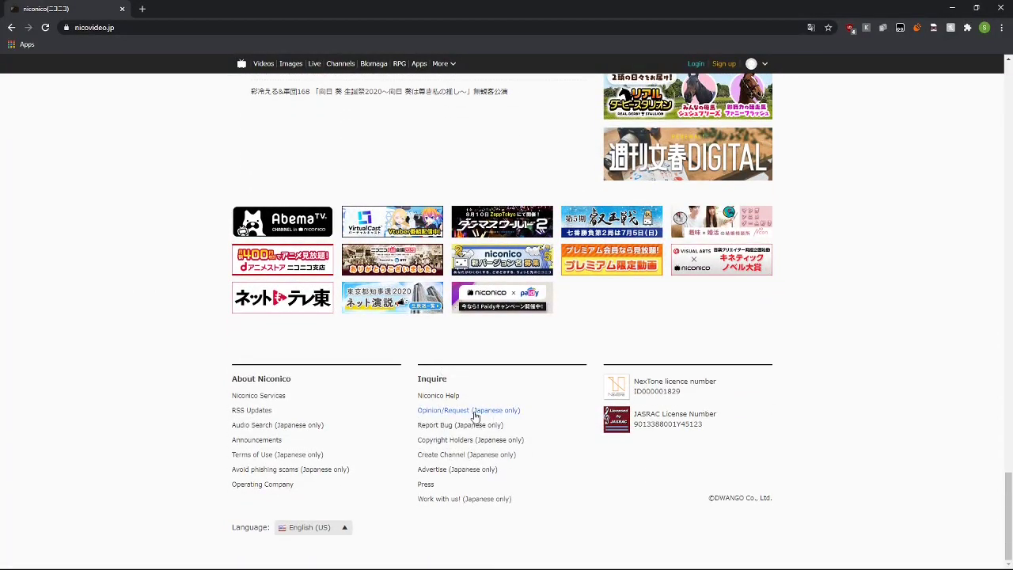
{"action": "left_click", "coordinate": [475, 417]}
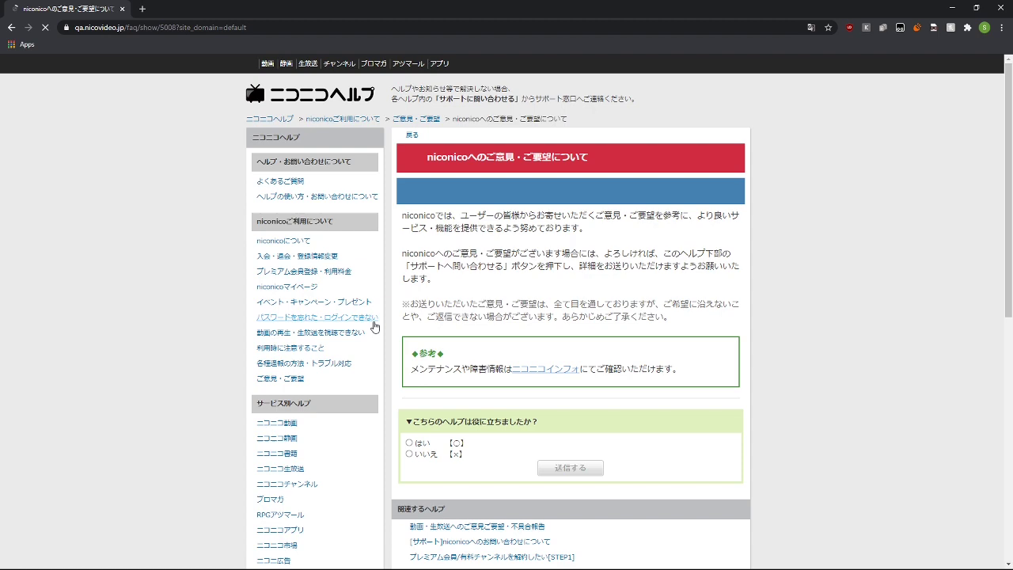
{"action": "scroll", "coordinate": [595, 344], "scroll_direction": "down", "scroll_amount": 2}
{"action": "scroll", "coordinate": [594, 344], "scroll_direction": "down", "scroll_amount": 3}
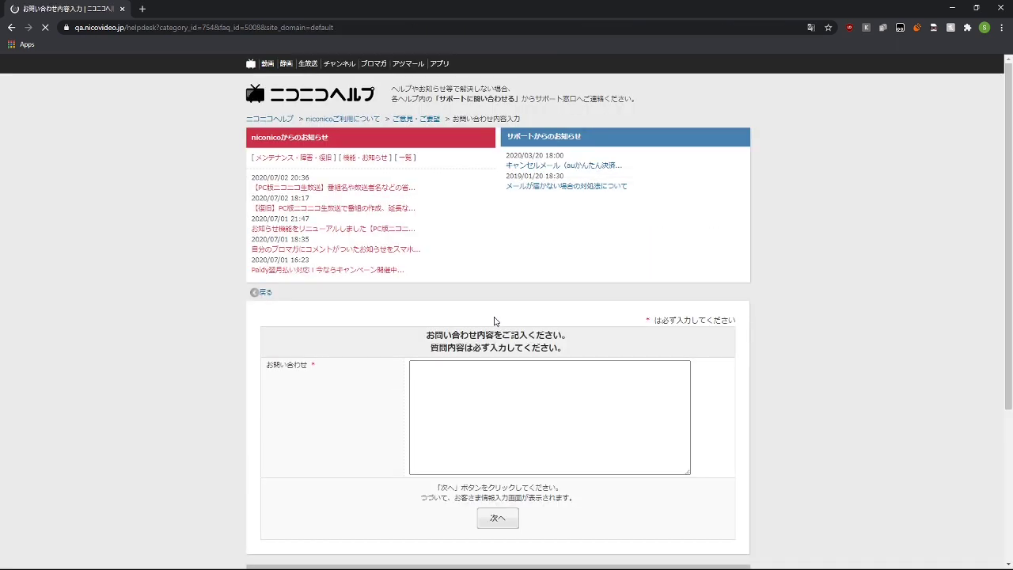
- Type かわいいおんなのこがしぬ into the inquiry box
{"action": "scroll", "coordinate": [499, 364], "scroll_direction": "down", "scroll_amount": 2}
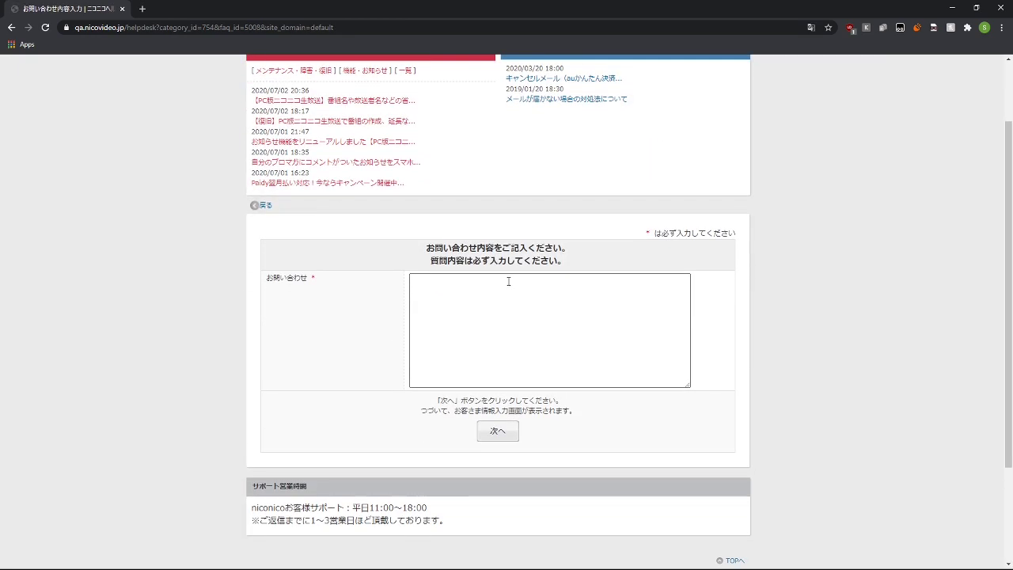
{"action": "left_click", "coordinate": [478, 309]}
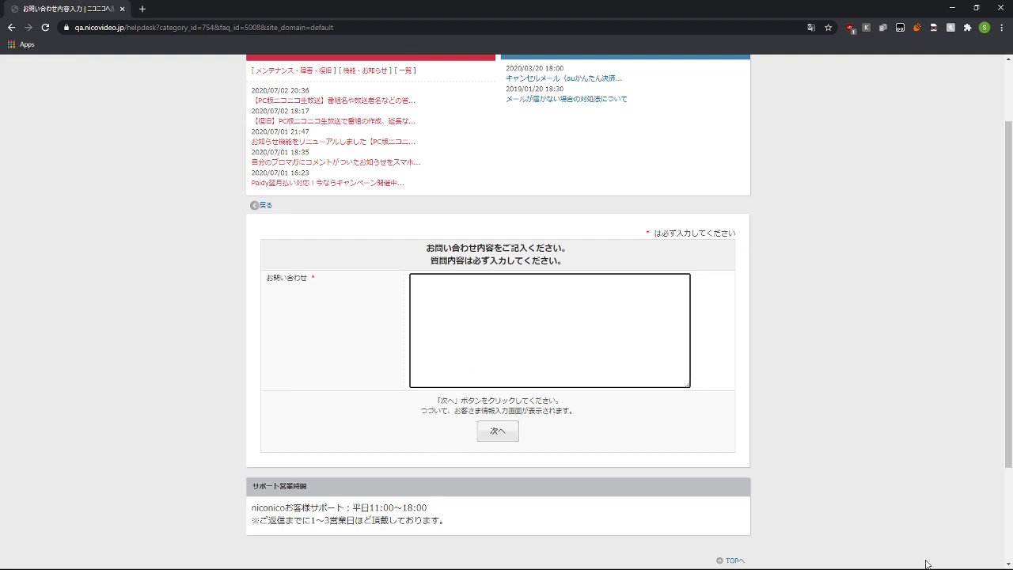
{"action": "left_click", "coordinate": [315, 566]}
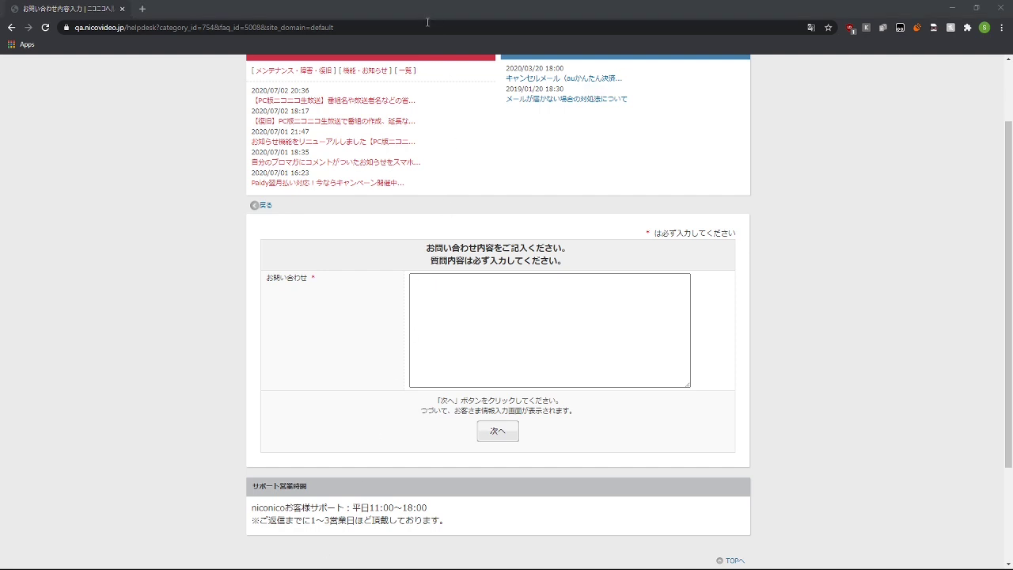
{"action": "left_click", "coordinate": [475, 317]}
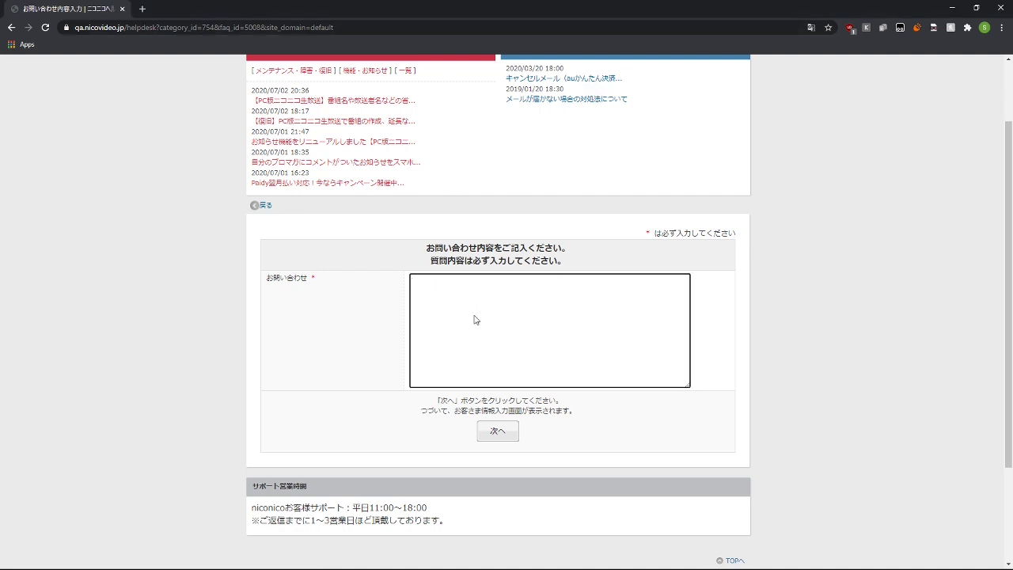
{"action": "type", "text": "かわいい"}
{"action": "key", "text": "F7"}
{"action": "key", "text": "BackSpace"}
{"action": "key", "text": "BackSpace"}
{"action": "key", "text": "BackSpace"}
{"action": "key", "text": "BackSpace"}
{"action": "type", "text": "かわい"}
{"action": "type", "text": "いおんな"}
{"action": "type", "text": "のこ"}
{"action": "type", "text": "がし"}
{"action": "type", "text": "ぬ"}
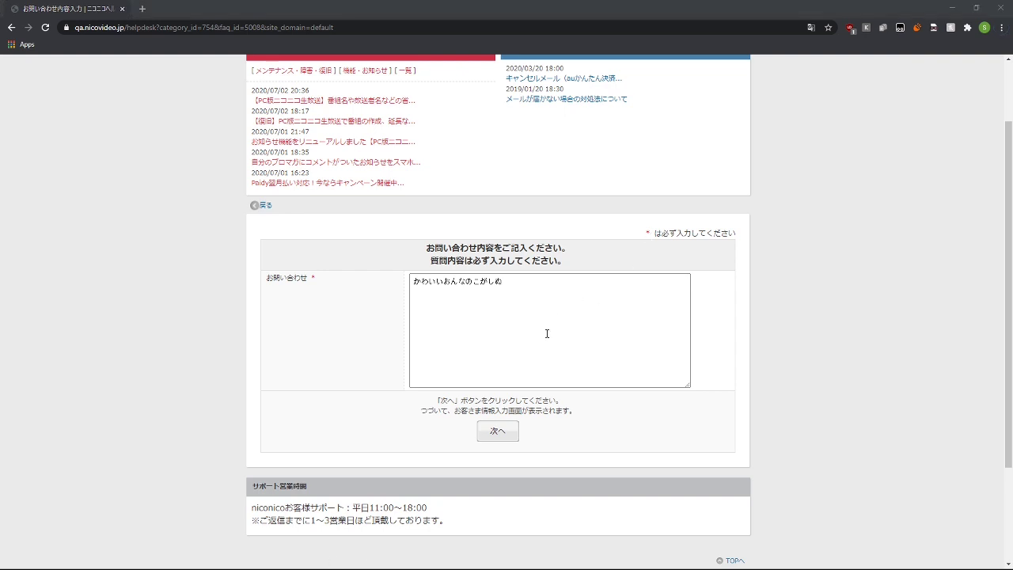
- Continue the message with のみたいですか and add line breaks
{"action": "left_click", "coordinate": [487, 354]}
{"action": "left_click", "coordinate": [474, 353]}
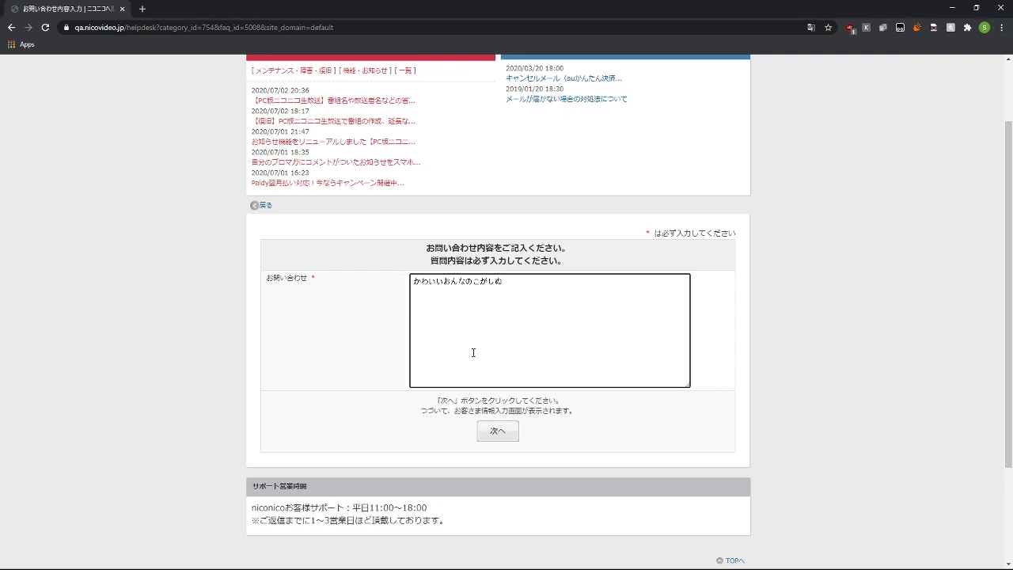
{"action": "type", "text": "のみ"}
{"action": "type", "text": "たいdes"}
{"action": "type", "text": "u"}
{"action": "type", "text": "ka"}
{"action": "key", "text": "Return"}
{"action": "key", "text": "Return"}
{"action": "key", "text": "Return"}
{"action": "key", "text": "Return"}
{"action": "key", "text": "Return"}
- Start a new line after かわいい and enter 可愛い
{"action": "left_click", "coordinate": [448, 282]}
{"action": "key", "text": "Return"}
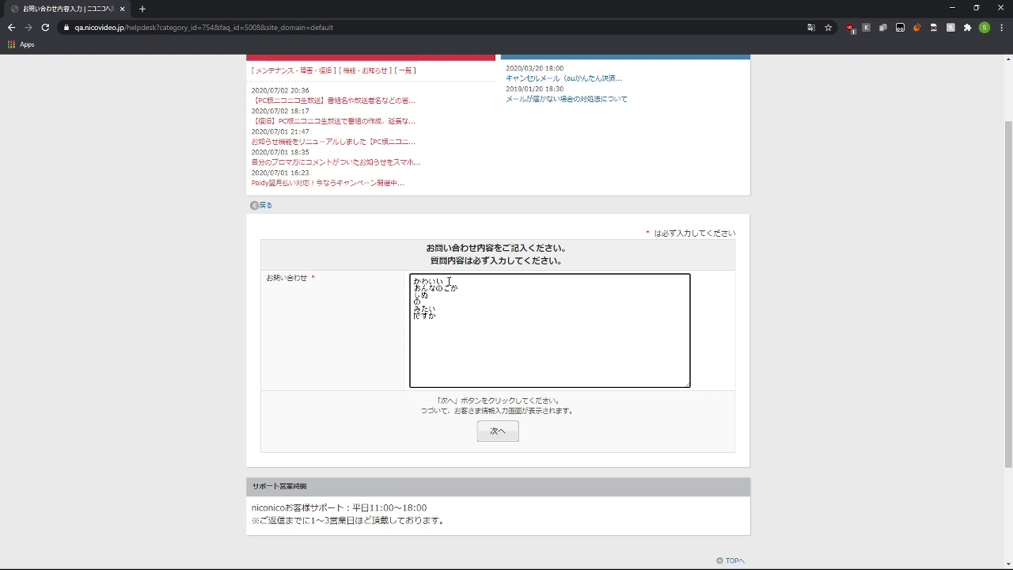
{"action": "type", "text": "か"}
{"action": "type", "text": "わいい"}
{"action": "key", "text": "space"}
{"action": "key", "text": "Return"}
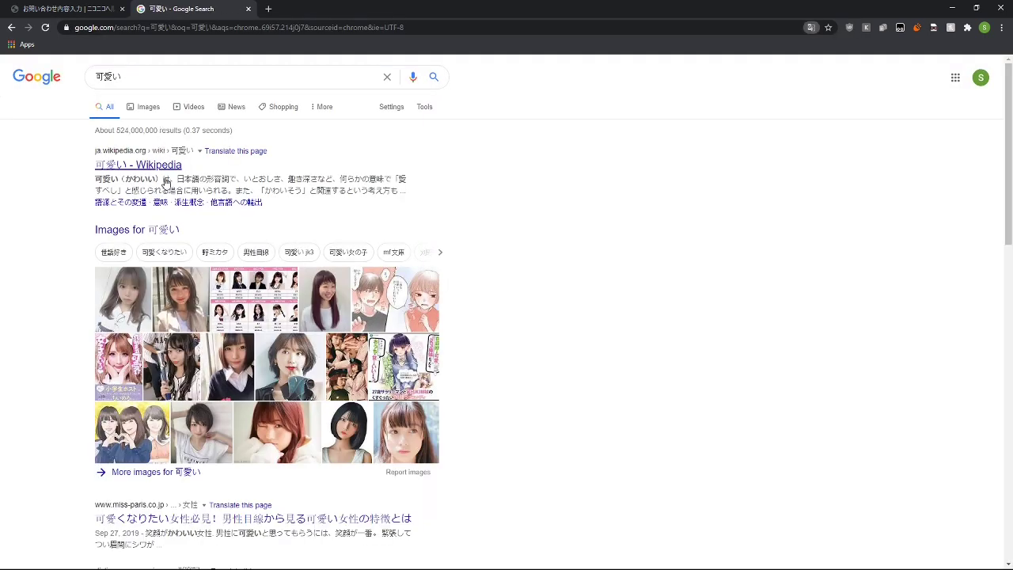
{"action": "key", "text": "ctrl+w"}
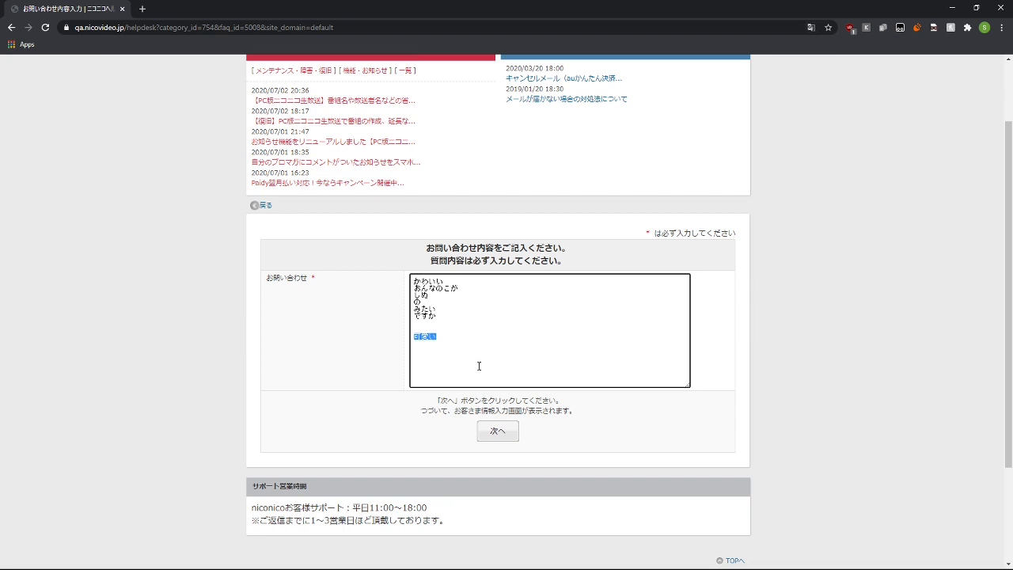
{"action": "left_click", "coordinate": [479, 366]}
- Add 女の子 after 可愛い, checking the spelling in a web search
{"action": "type", "text": "あっん"}
{"action": "type", "text": "なの"}
{"action": "key", "text": "space"}
{"action": "key", "text": "space"}
{"action": "key", "text": "Return"}
{"action": "key", "text": "shift+Left"}
{"action": "key", "text": "shift+Left"}
{"action": "key", "text": "shift+Left"}
{"action": "key", "text": "ctrl+c"}
{"action": "key", "text": "ctrl+t"}
{"action": "key", "text": "ctrl+v"}
{"action": "key", "text": "Return"}
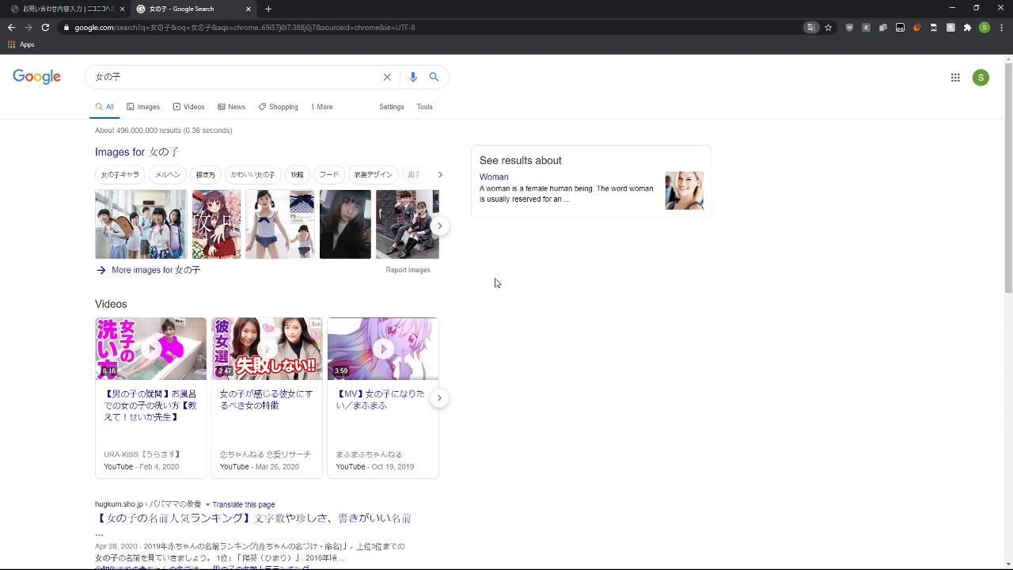
{"action": "key", "text": "ctrl+w"}
{"action": "key", "text": "Right"}
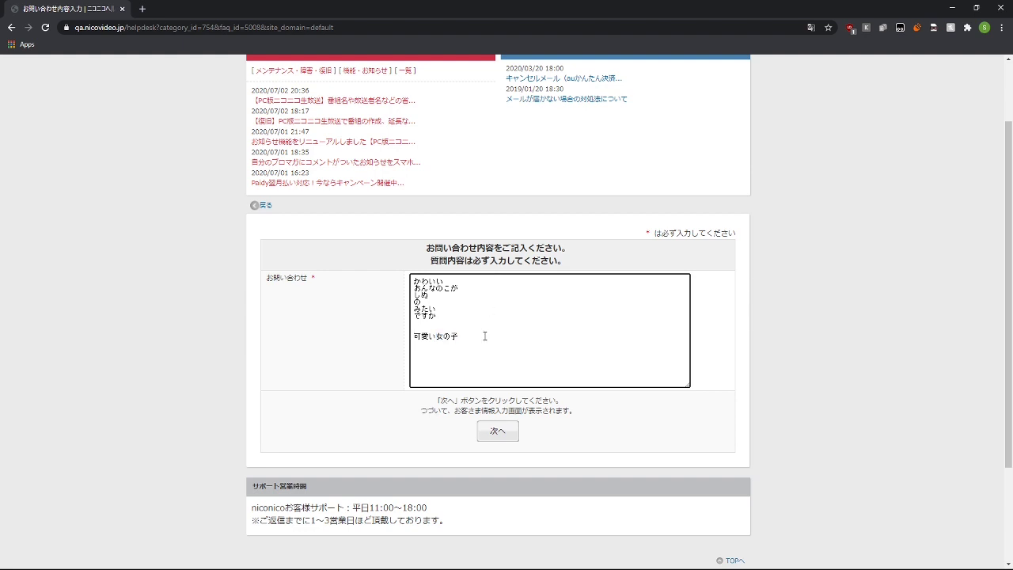
- Append が死ぬ to the 可愛い女の子 line
{"action": "type", "text": "がし"}
{"action": "type", "text": "ぬ"}
{"action": "key", "text": "space"}
{"action": "left_click", "coordinate": [320, 567]}
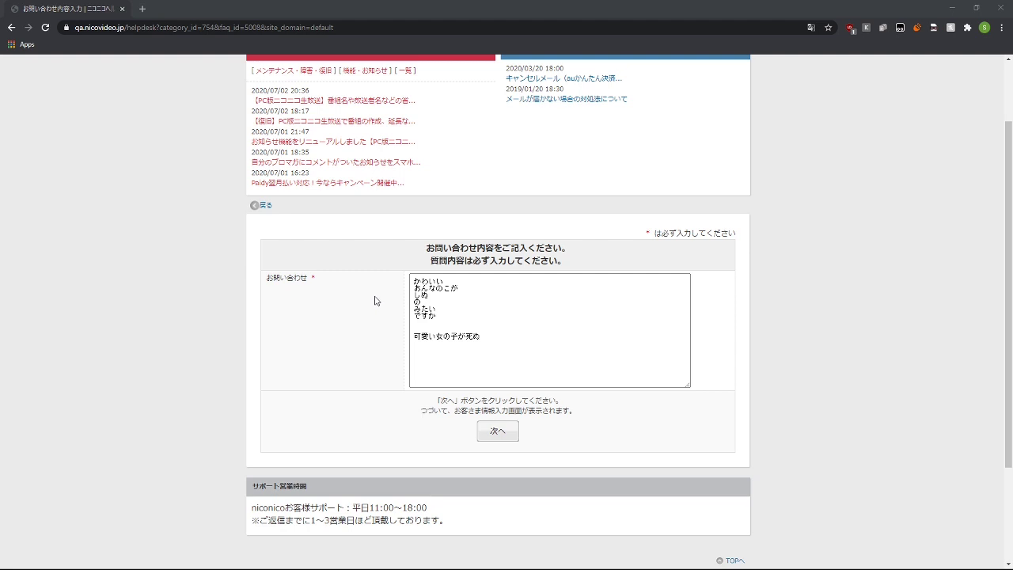
{"action": "left_click", "coordinate": [490, 342]}
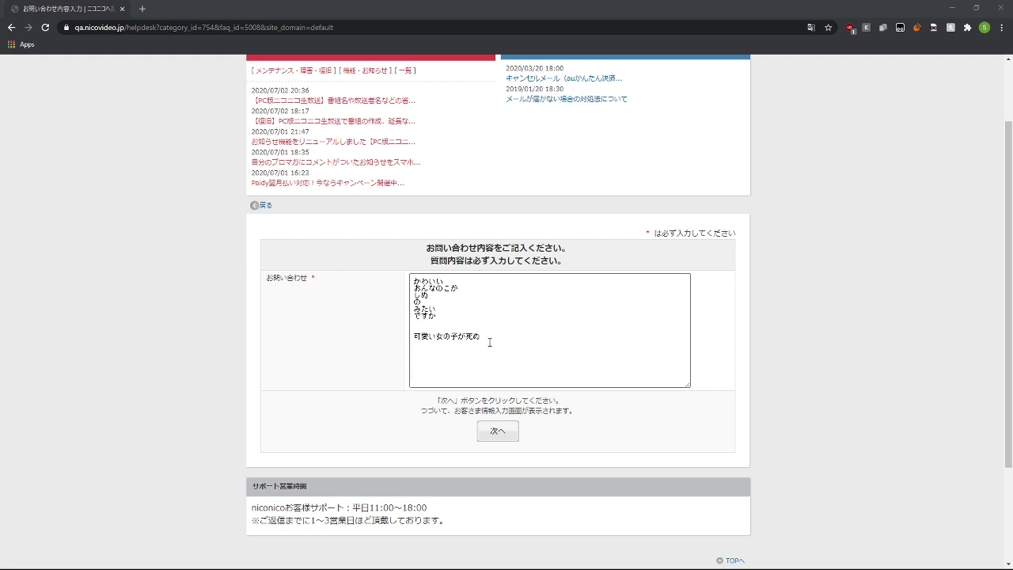
{"action": "left_click", "coordinate": [490, 342]}
- Add みたい, undoing the wrong 未対応 conversion
{"action": "type", "text": "の"}
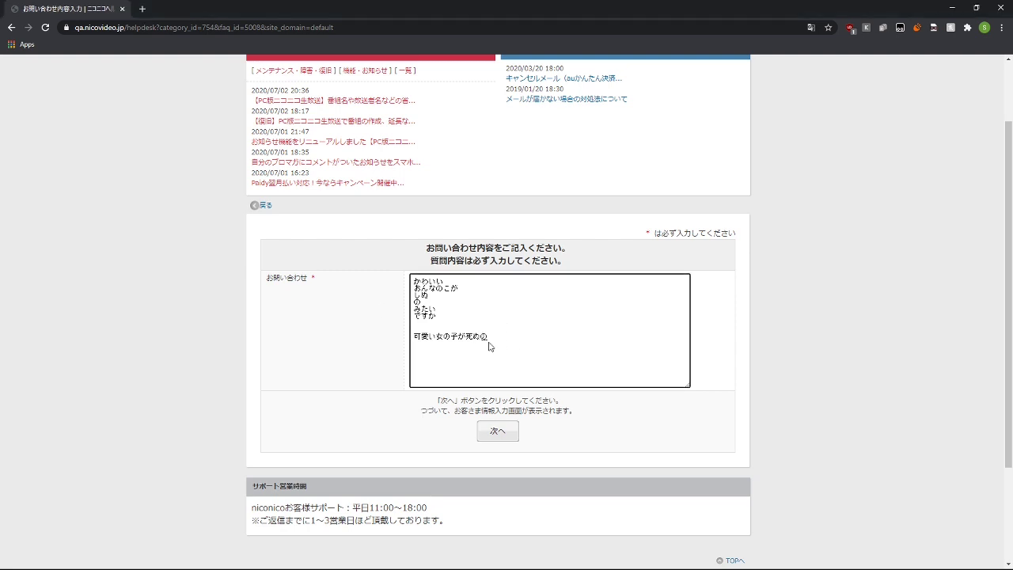
{"action": "type", "text": "みたい"}
{"action": "key", "text": "BackSpace"}
{"action": "key", "text": "BackSpace"}
{"action": "key", "text": "BackSpace"}
{"action": "type", "text": "m"}
{"action": "type", "text": "itai"}
{"action": "key", "text": "space"}
{"action": "key", "text": "space"}
{"action": "key", "text": "F10"}
{"action": "key", "text": "F9"}
{"action": "key", "text": "BackSpace"}
{"action": "key", "text": "BackSpace"}
{"action": "key", "text": "BackSpace"}
{"action": "key", "text": "BackSpace"}
{"action": "key", "text": "BackSpace"}
{"action": "type", "text": "みたい"}
{"action": "key", "text": "Return"}
- Finish the sentence with ですか？
{"action": "key", "text": "alt+Tab"}
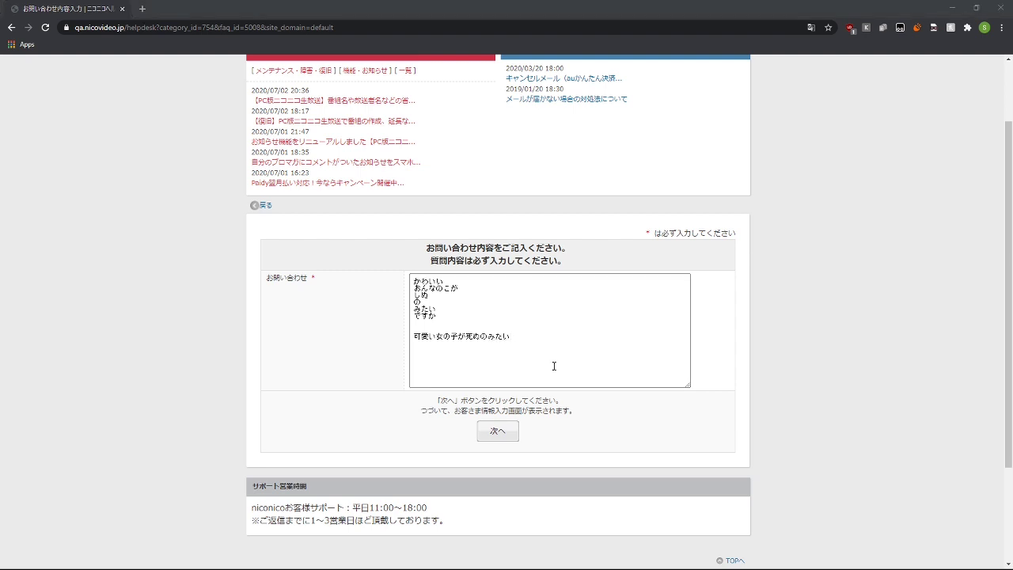
{"action": "key", "text": "alt+Tab"}
{"action": "type", "text": "ですか"}
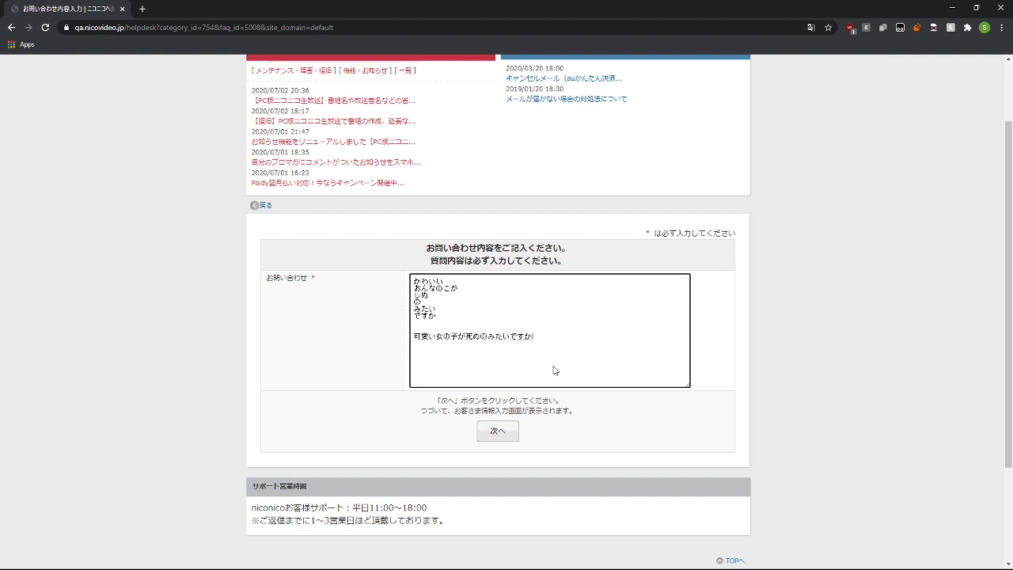
{"action": "key", "text": "Return"}
{"action": "type", "text": "？"}
- Delete earlier lines, keeping 可愛い女の子が死ぬのみたいですか？, and go to the next step
{"action": "key", "text": "shift+Left"}
{"action": "key", "text": "shift+Left"}
{"action": "key", "text": "shift+Up"}
{"action": "key", "text": "shift+Up"}
{"action": "key", "text": "shift+Up"}
{"action": "key", "text": "BackSpace"}
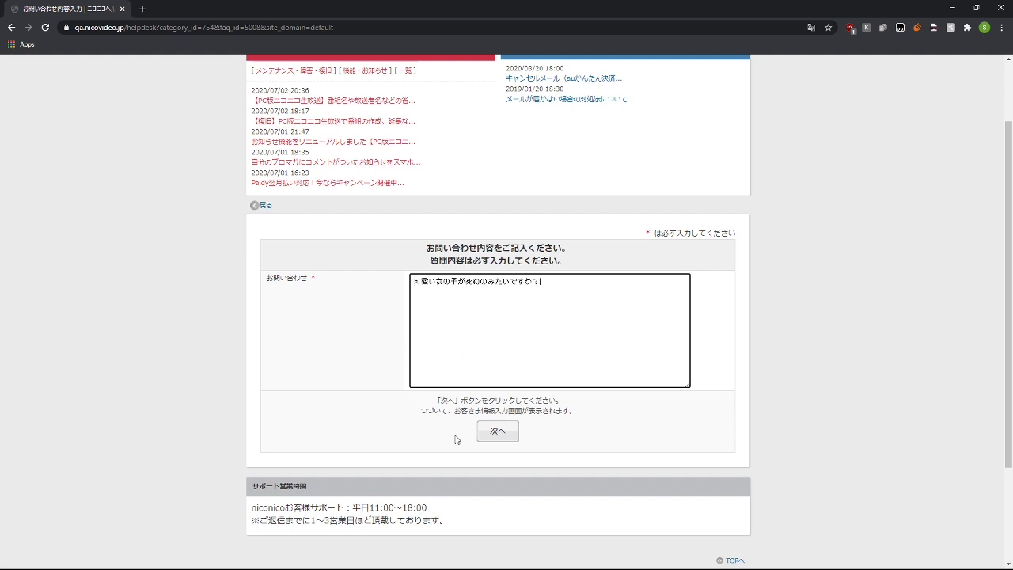
{"action": "key", "text": "ctrl+a"}
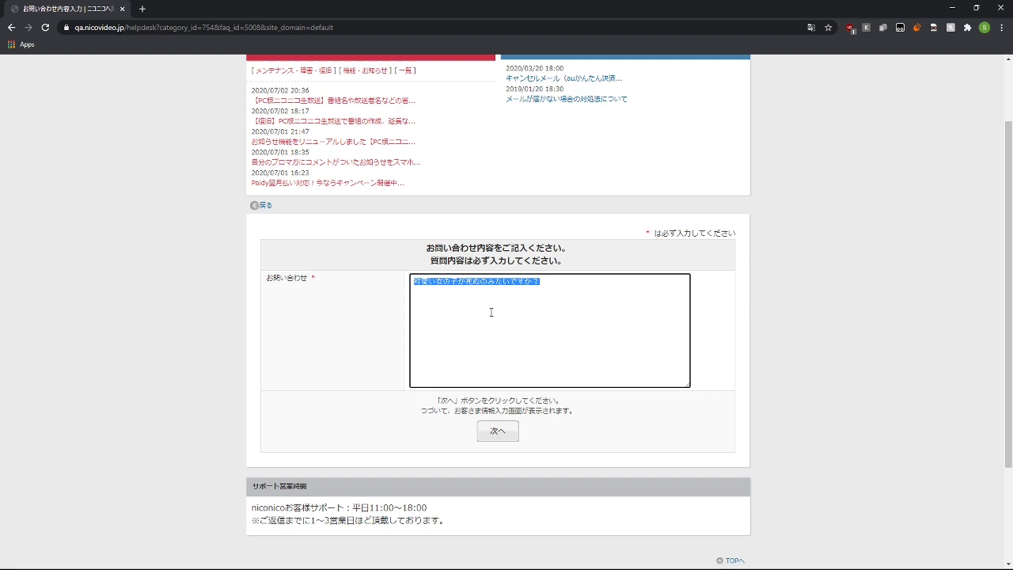
{"action": "left_click", "coordinate": [489, 332]}
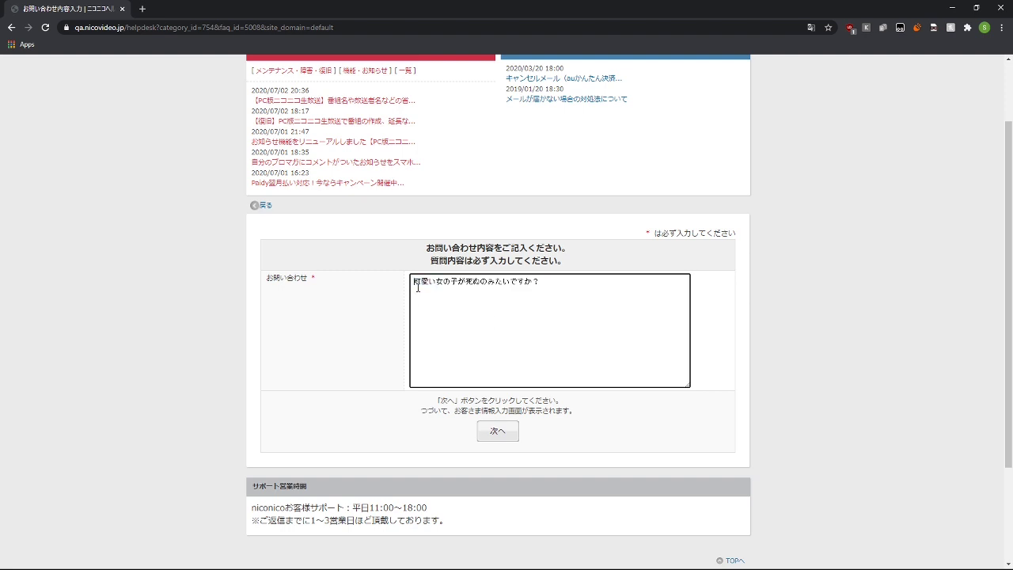
{"action": "left_click_drag", "start_coordinate": [413, 282], "coordinate": [579, 269]}
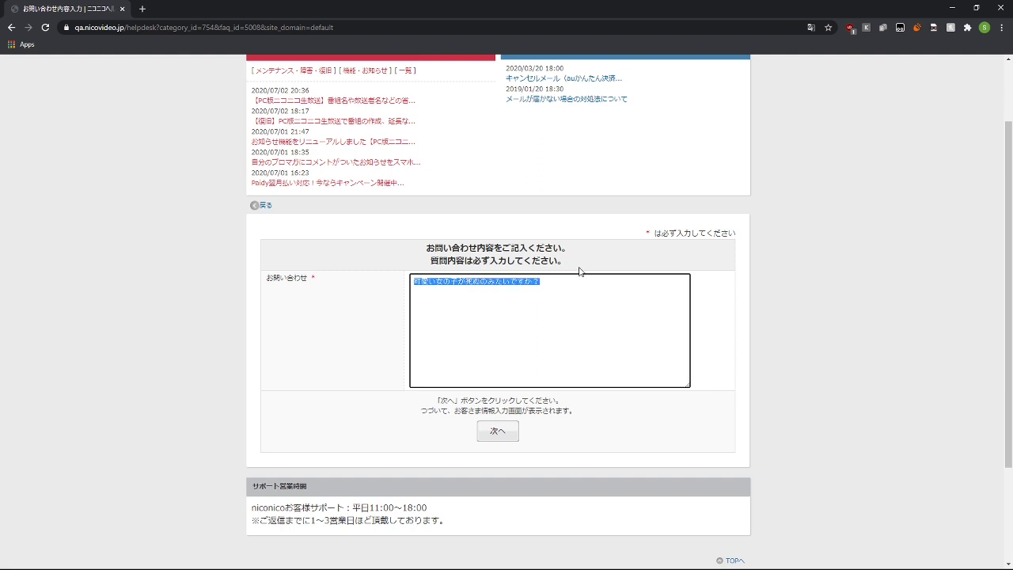
{"action": "left_click", "coordinate": [579, 270]}
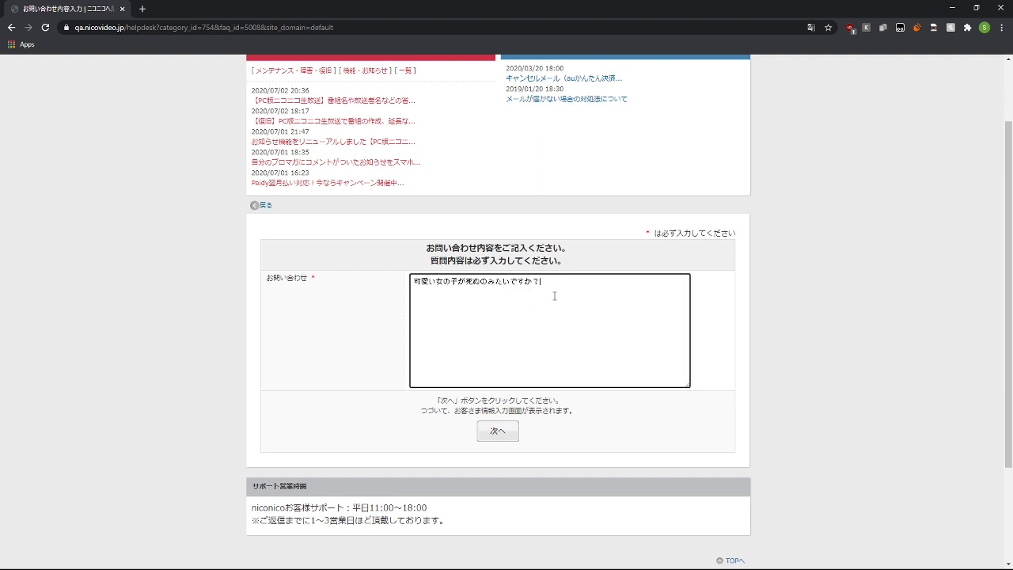
{"action": "left_click", "coordinate": [501, 434]}
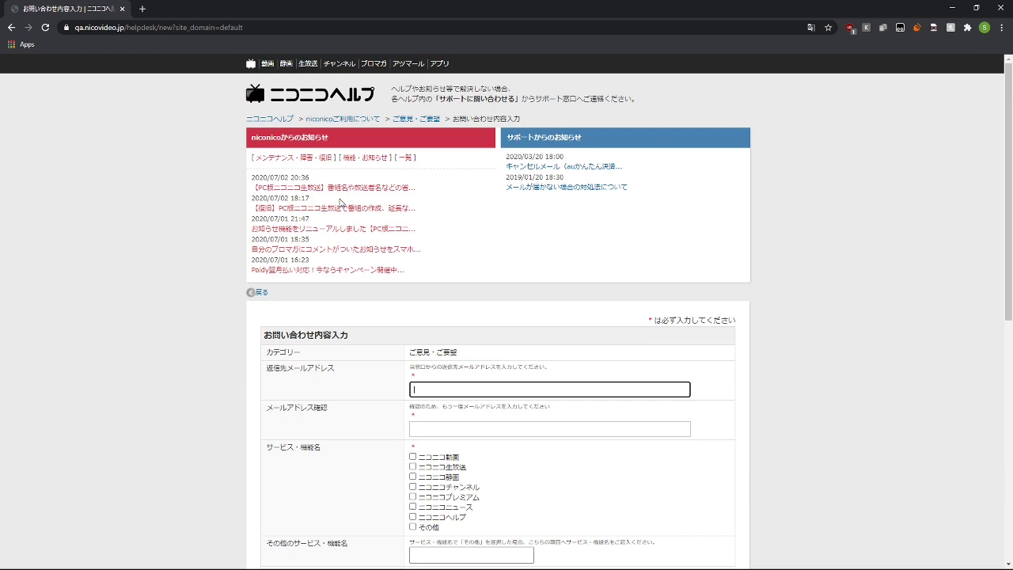
- Try text in the email-confirmation field and select メール in its label
{"action": "scroll", "coordinate": [341, 203], "scroll_direction": "down", "scroll_amount": 2}
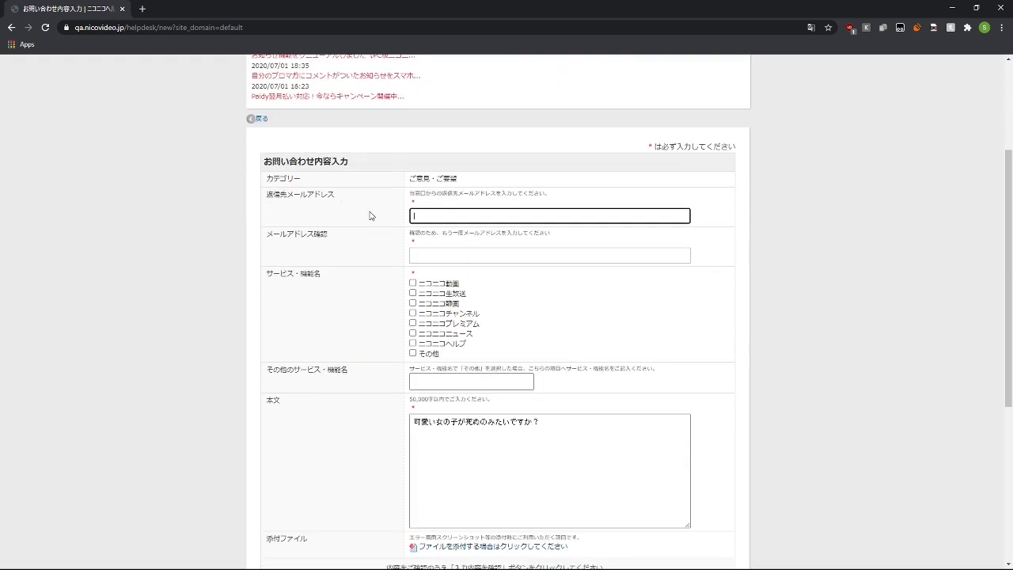
{"action": "scroll", "coordinate": [396, 239], "scroll_direction": "down", "scroll_amount": 2}
{"action": "scroll", "coordinate": [397, 239], "scroll_direction": "up", "scroll_amount": 1}
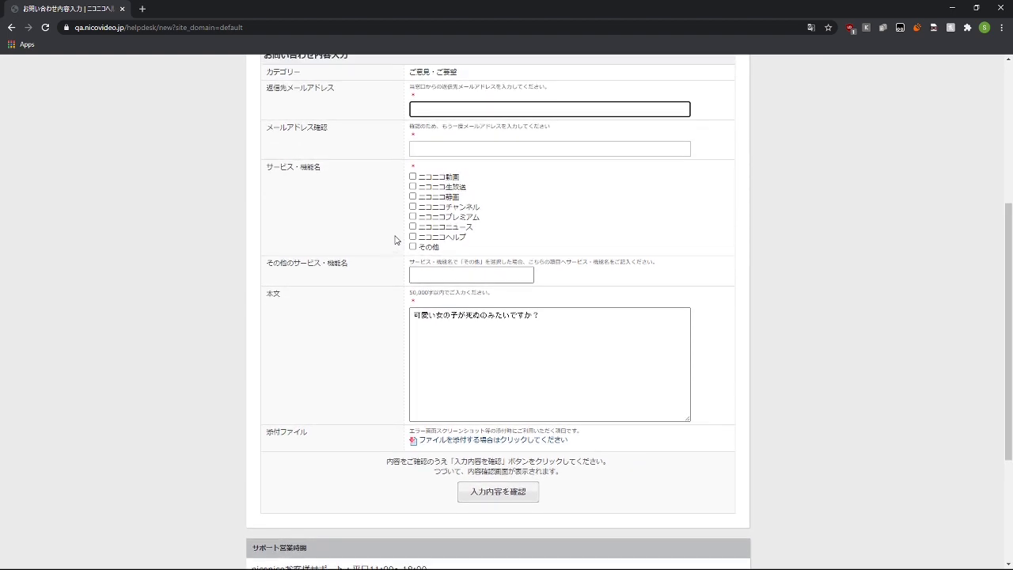
{"action": "scroll", "coordinate": [395, 240], "scroll_direction": "up", "scroll_amount": 1}
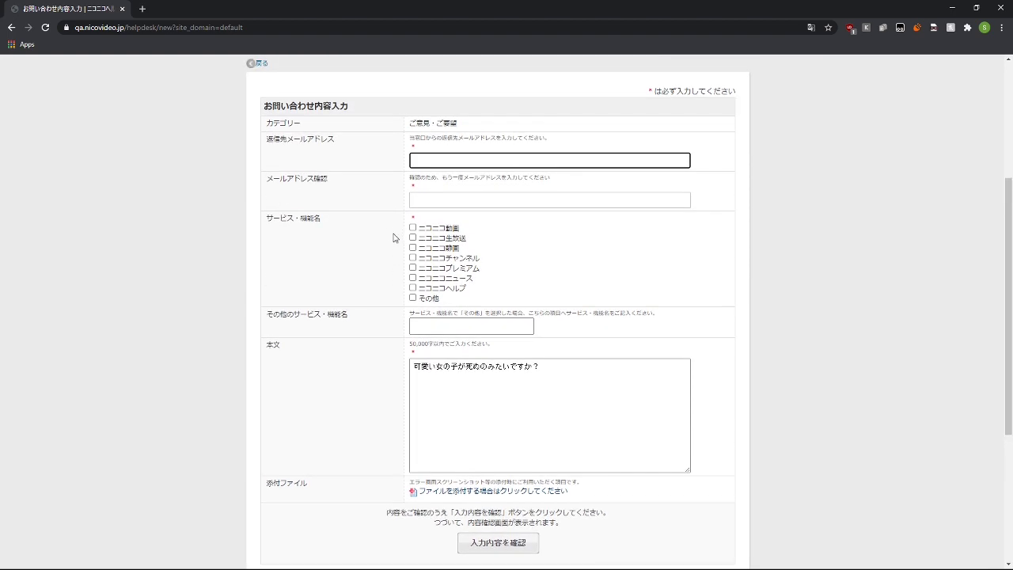
{"action": "left_click", "coordinate": [269, 182]}
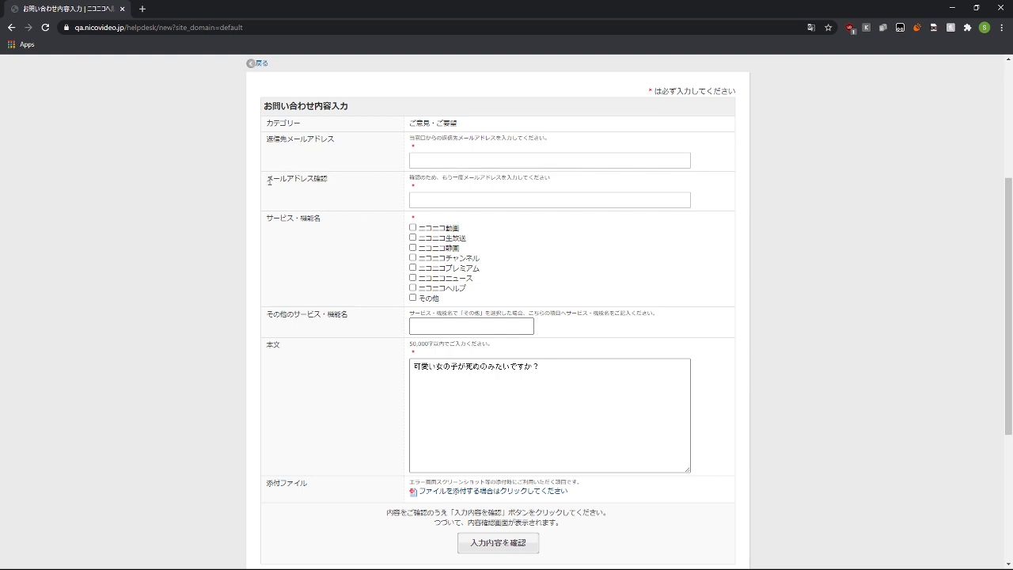
{"action": "left_click_drag", "start_coordinate": [269, 181], "coordinate": [284, 182]}
{"action": "left_click", "coordinate": [453, 194]}
{"action": "type", "text": "ear"}
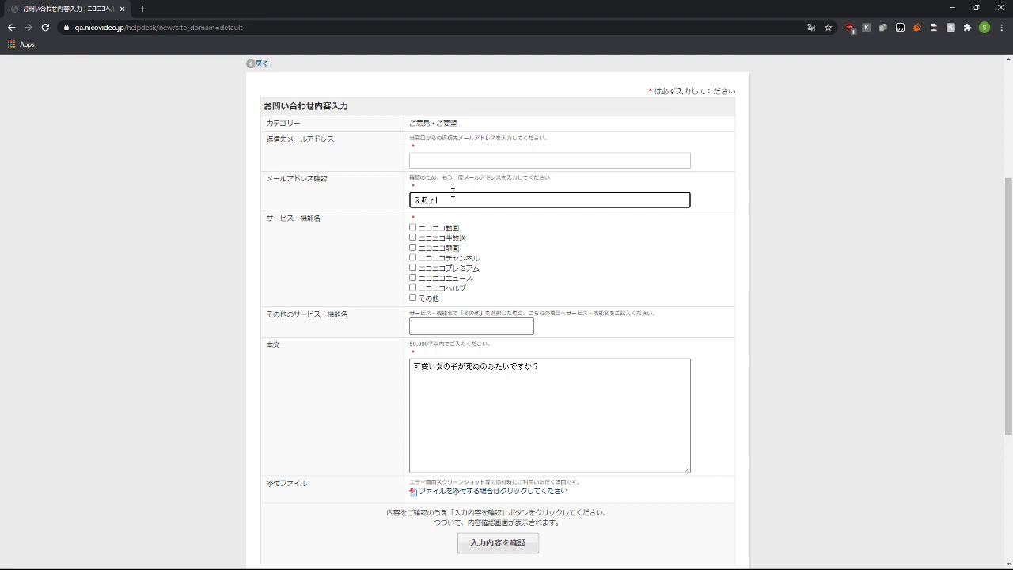
{"action": "key", "text": "BackSpace"}
{"action": "key", "text": "BackSpace"}
{"action": "key", "text": "BackSpace"}
{"action": "left_click", "coordinate": [918, 565]}
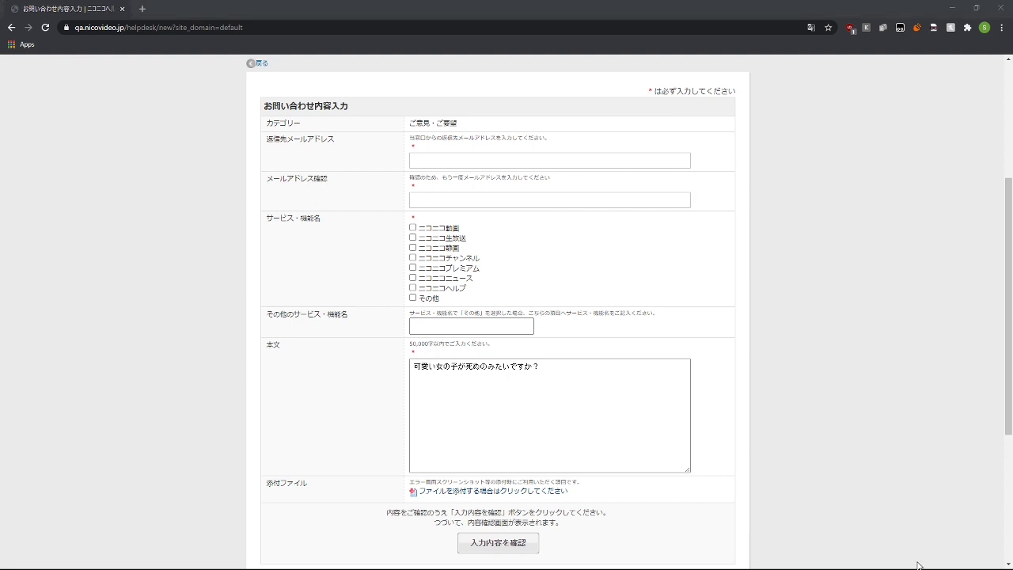
{"action": "left_click", "coordinate": [800, 290]}
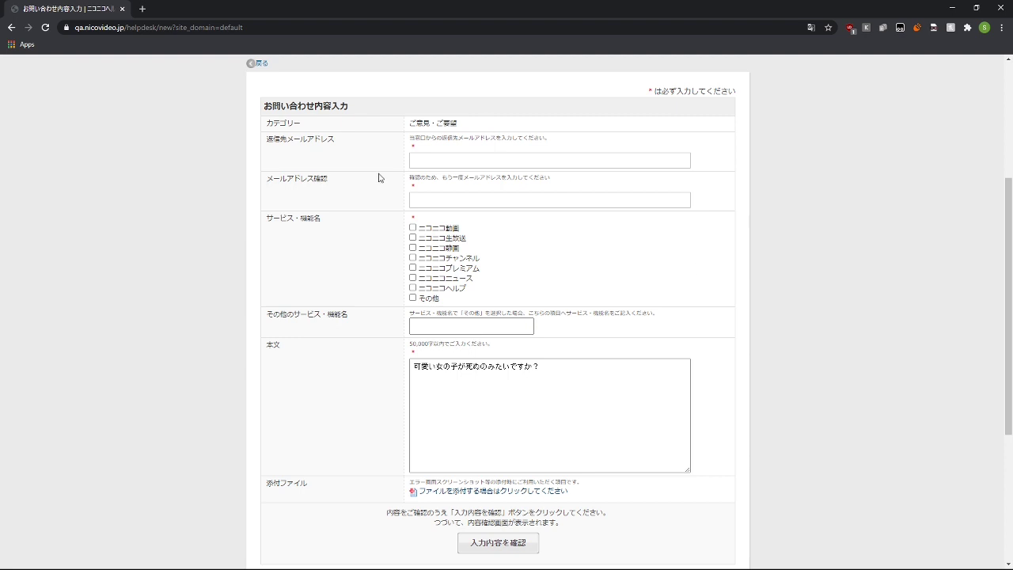
{"action": "left_click_drag", "start_coordinate": [263, 180], "coordinate": [288, 182]}
{"action": "left_click", "coordinate": [448, 201]}
{"action": "type", "text": "え"}
{"action": "key", "text": "BackSpace"}
{"action": "key", "text": "BackSpace"}
{"action": "key", "text": "BackSpace"}
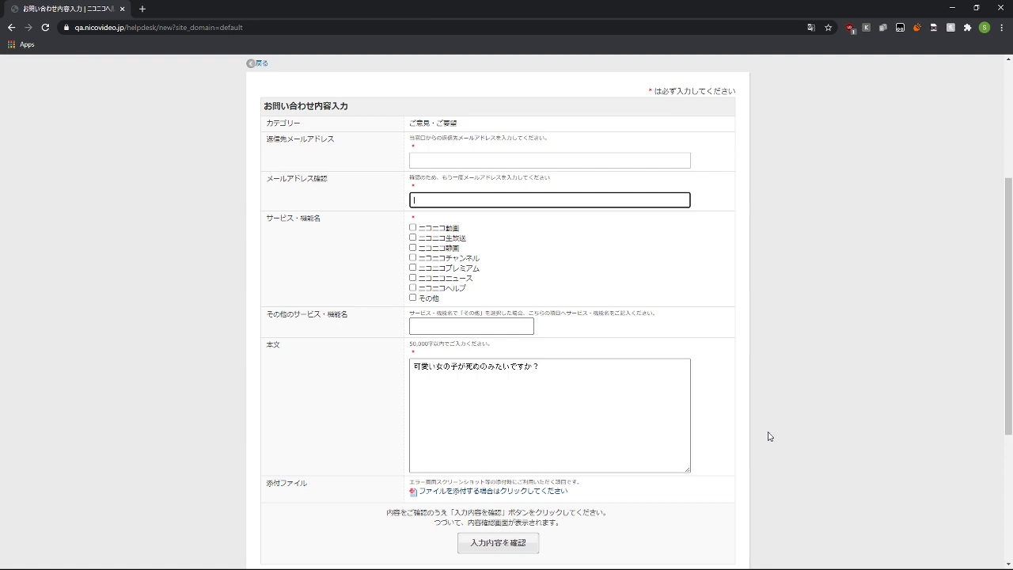
- Select メールアドレス in the reply-address field's label
{"action": "left_click", "coordinate": [561, 161]}
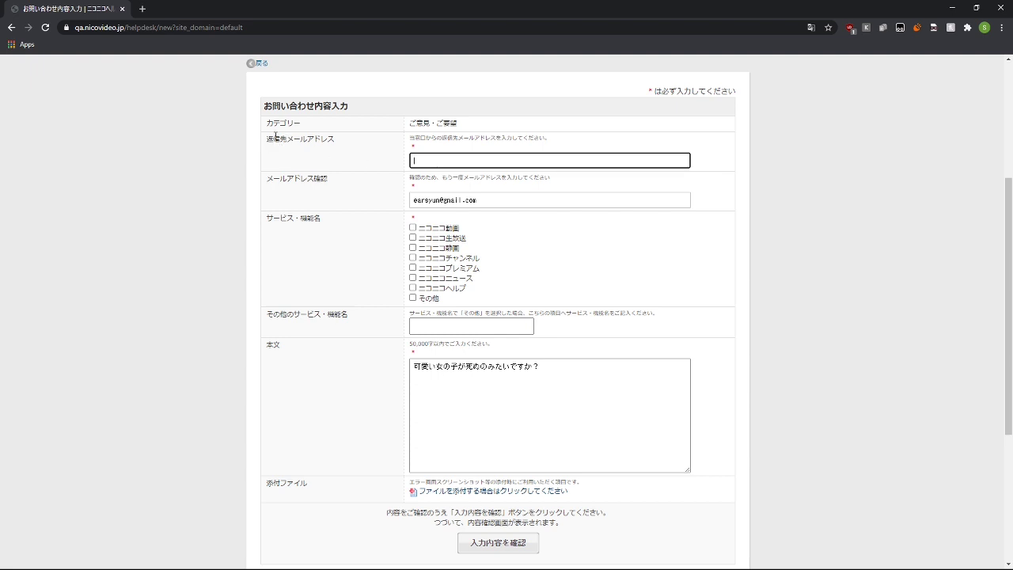
{"action": "left_click_drag", "start_coordinate": [292, 138], "coordinate": [309, 141]}
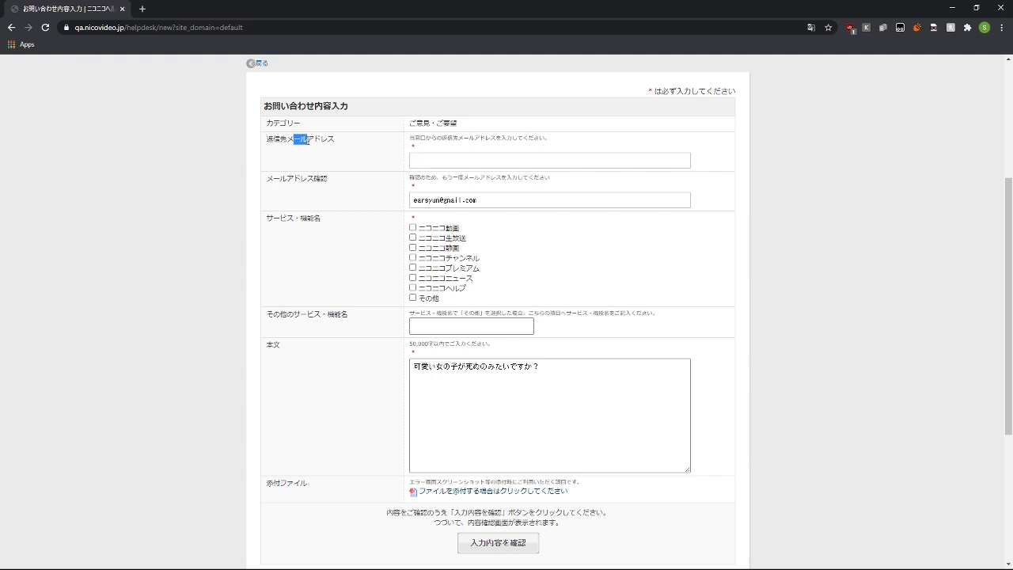
{"action": "left_click", "coordinate": [307, 141]}
{"action": "left_click_drag", "start_coordinate": [334, 141], "coordinate": [287, 141]}
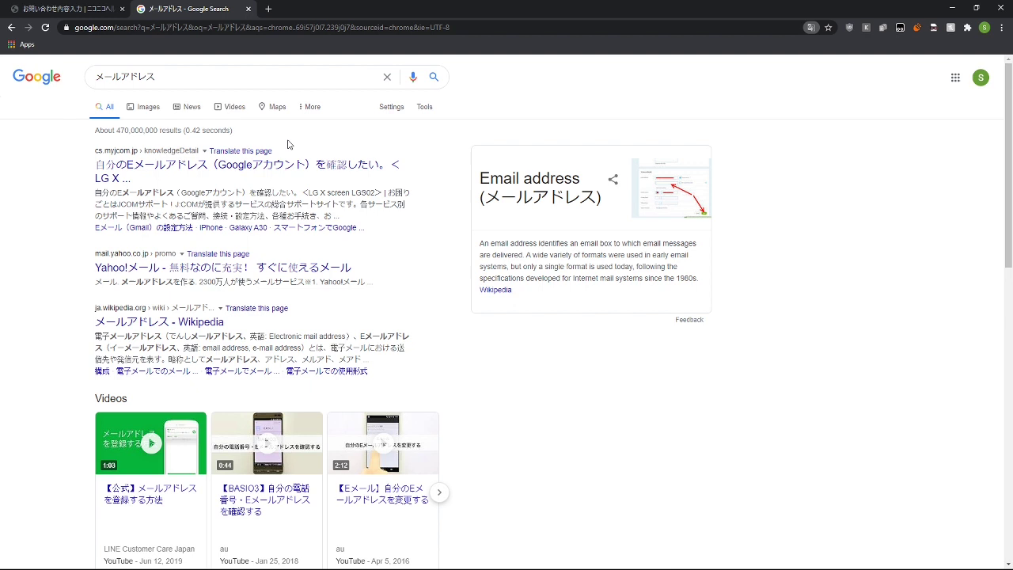
- Move the email from the confirmation field to the reply-address field; select the メールアドレス確認 label
{"action": "key", "text": "ctrl+w"}
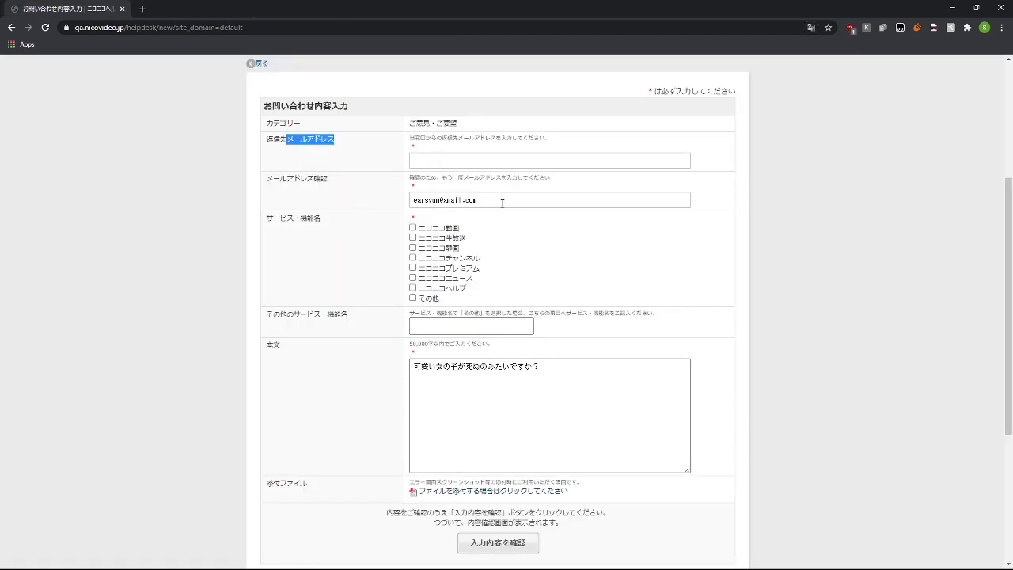
{"action": "triple_click", "coordinate": [502, 203]}
{"action": "key", "text": "ctrl+x"}
{"action": "left_click", "coordinate": [430, 161]}
{"action": "key", "text": "ctrl+v"}
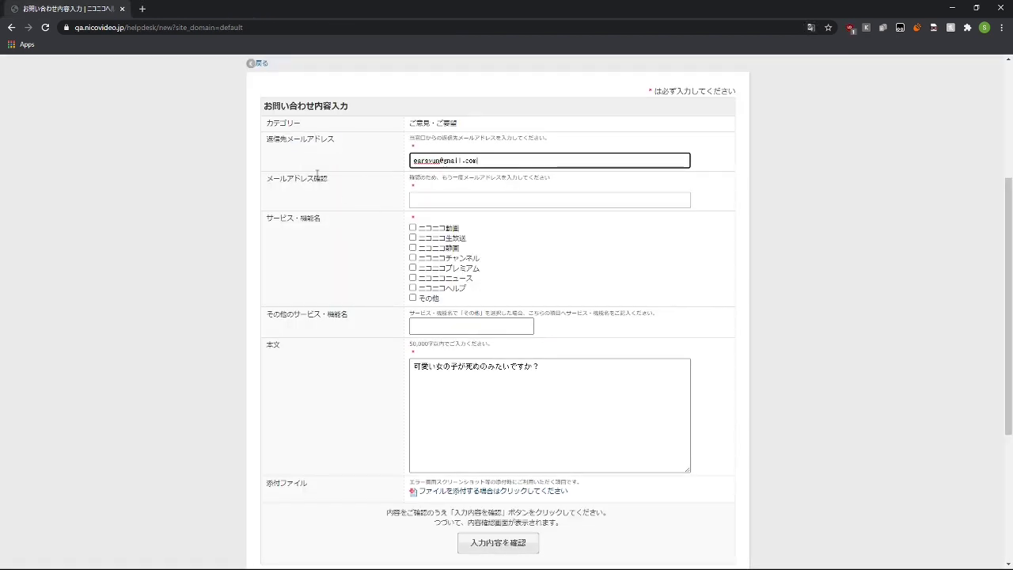
{"action": "left_click_drag", "start_coordinate": [349, 185], "coordinate": [263, 179]}
- Search the web for メールアドレス確認のえいご in a new tab
{"action": "key", "text": "ctrl+c"}
{"action": "key", "text": "ctrl+t"}
{"action": "key", "text": "ctrl+v"}
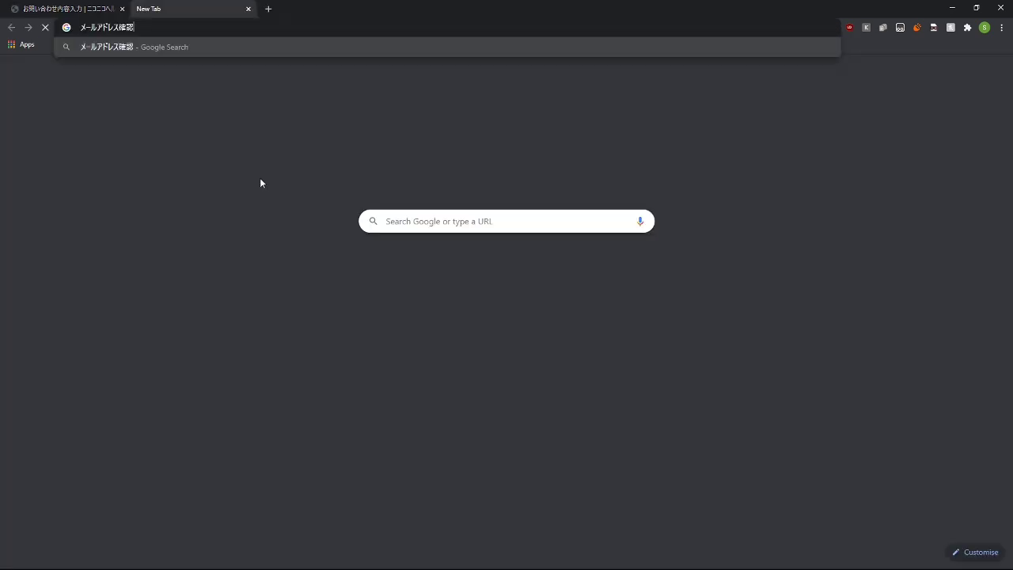
{"action": "key", "text": "Return"}
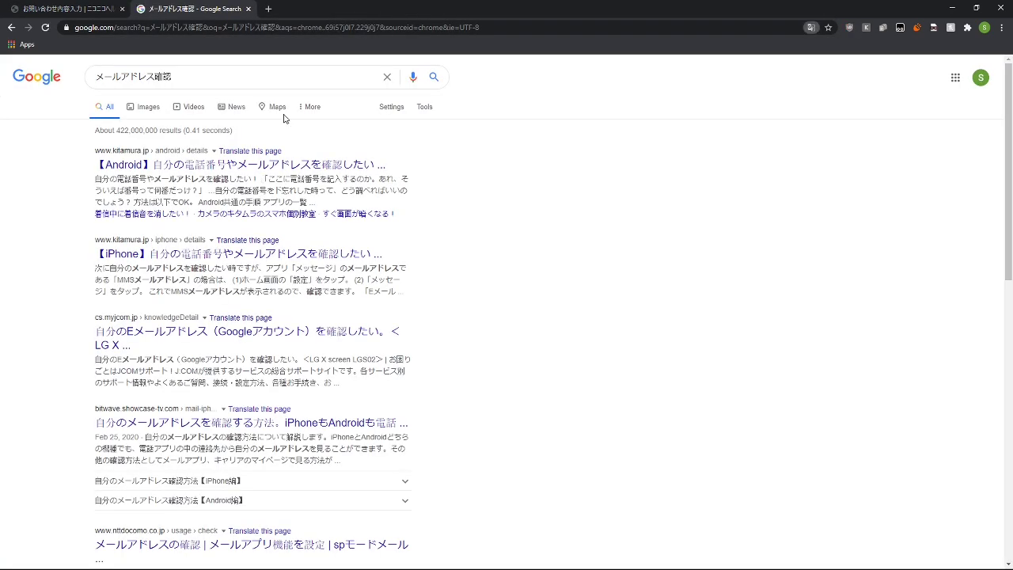
{"action": "left_click", "coordinate": [285, 77]}
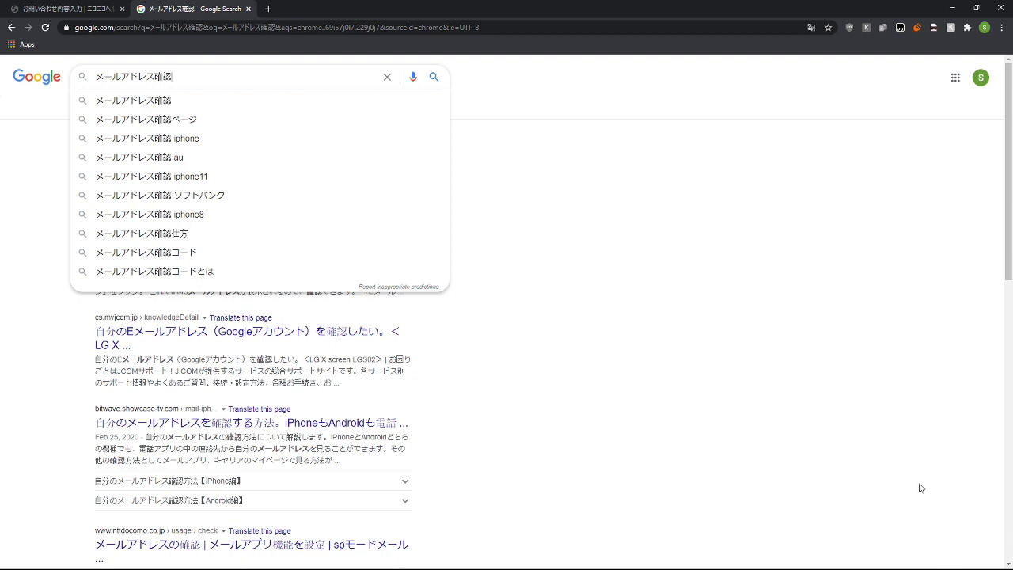
{"action": "type", "text": "のし"}
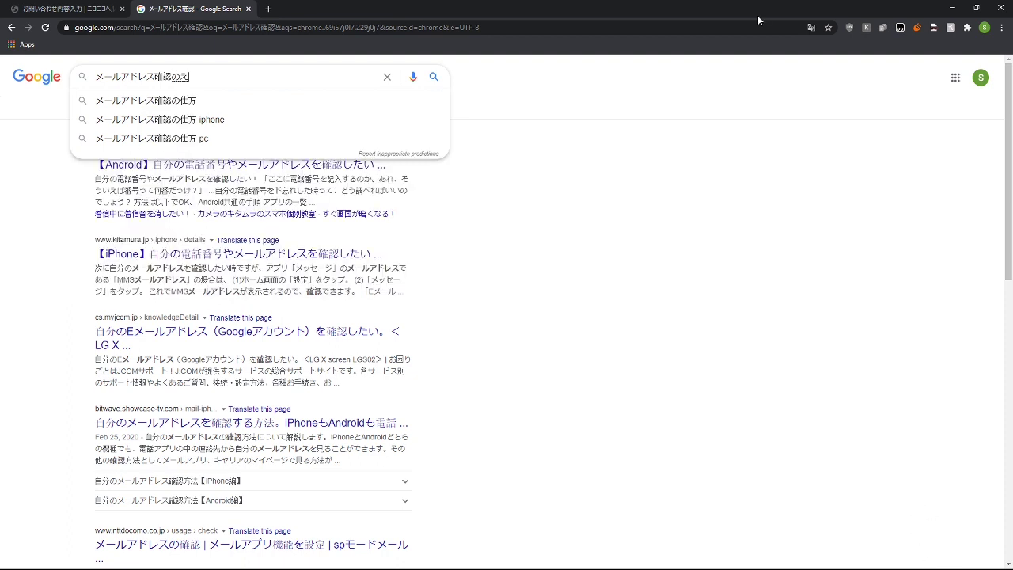
{"action": "type", "text": "えいご"}
{"action": "key", "text": "Return"}
{"action": "key", "text": "Return"}
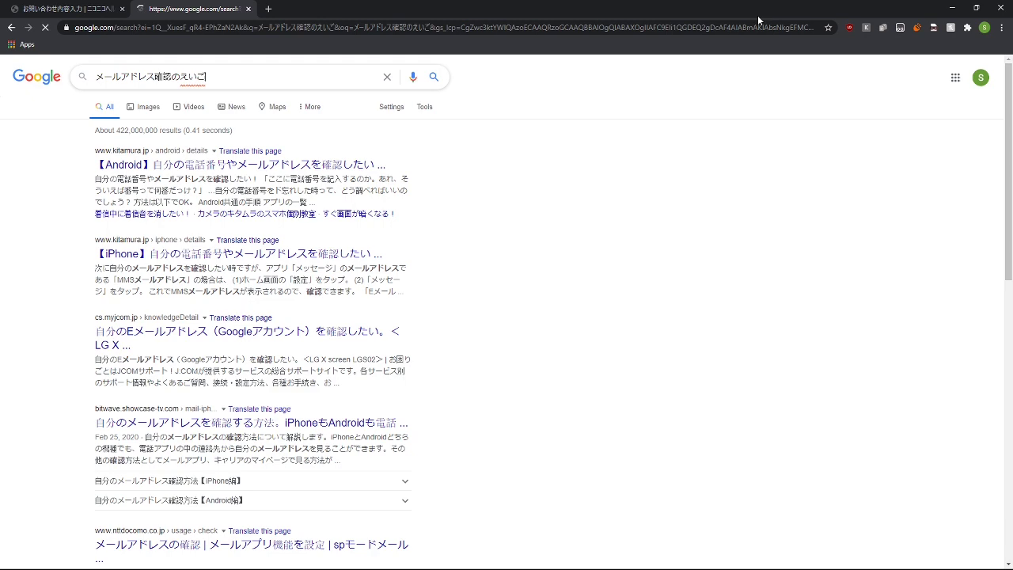
- Fix stray characters in the メールアドレス確認 query and search again
{"action": "left_click", "coordinate": [221, 71]}
{"action": "key", "text": "BackSpace"}
{"action": "key", "text": "BackSpace"}
{"action": "key", "text": "BackSpace"}
{"action": "type", "text": "えいご"}
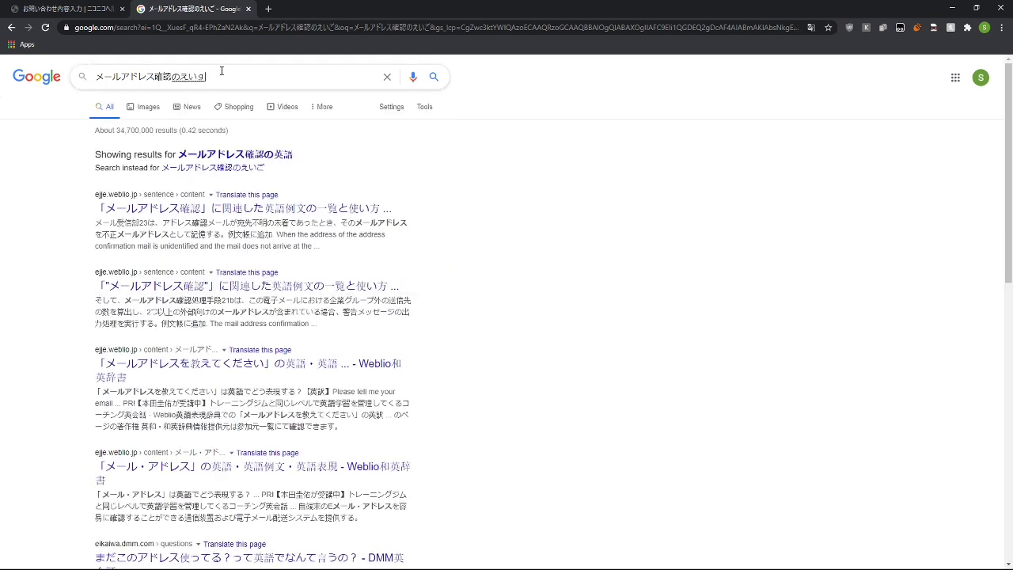
{"action": "key", "text": "Return"}
{"action": "key", "text": "Return"}
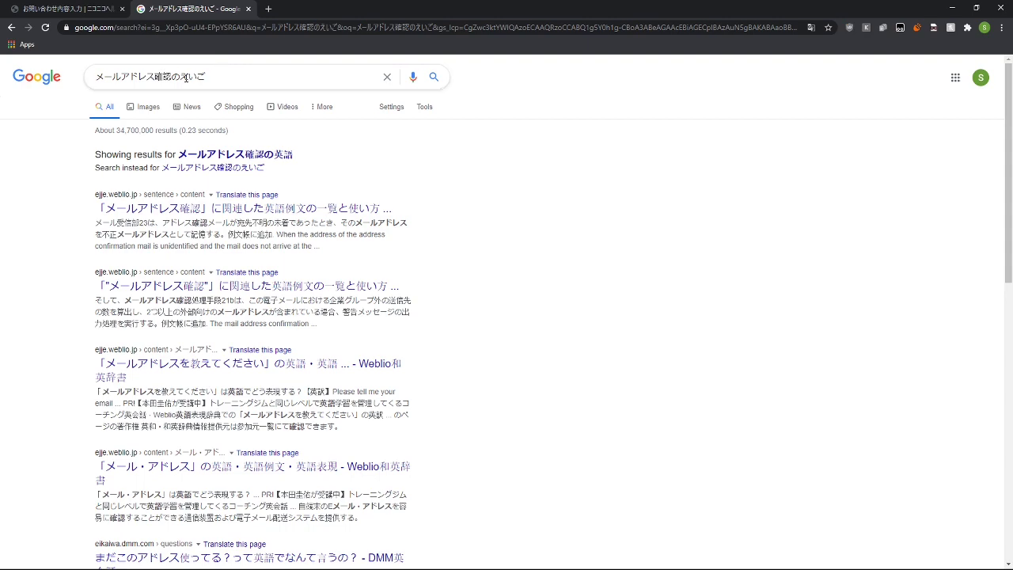
{"action": "left_click", "coordinate": [176, 72]}
{"action": "key", "text": "Return"}
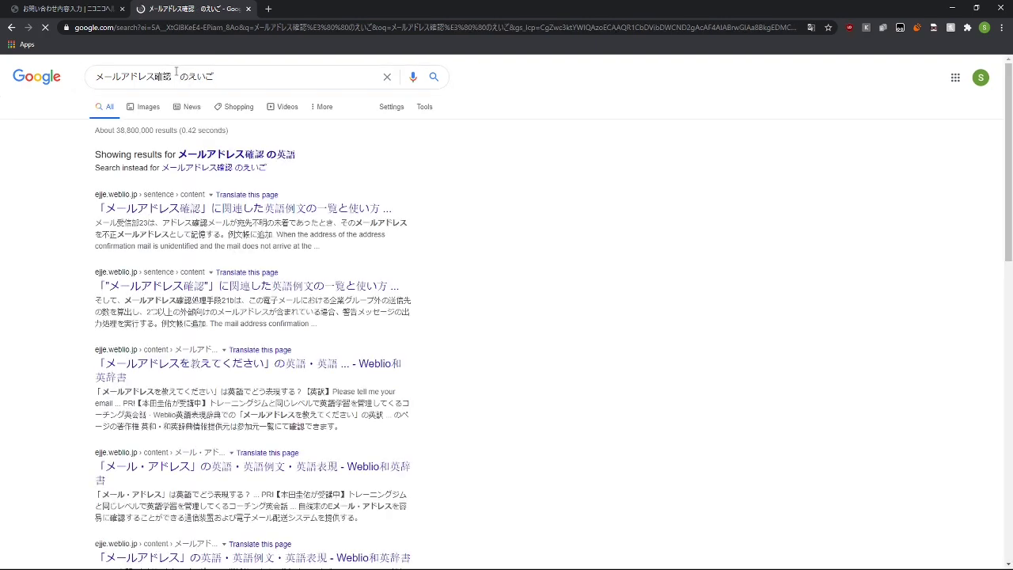
{"action": "left_click", "coordinate": [191, 73]}
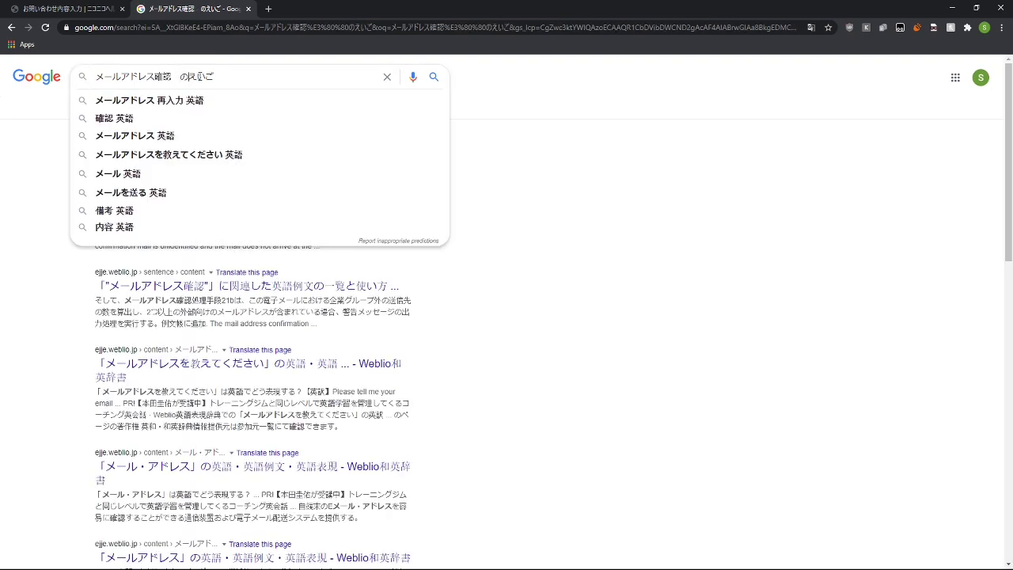
{"action": "key", "text": "BackSpace"}
{"action": "key", "text": "BackSpace"}
{"action": "key", "text": "Return"}
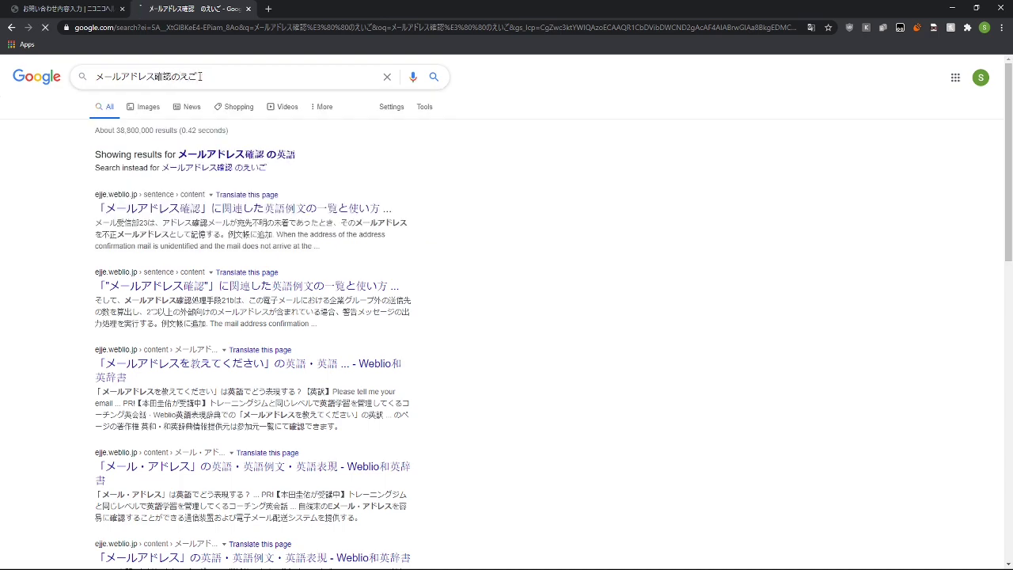
{"action": "left_click", "coordinate": [201, 76]}
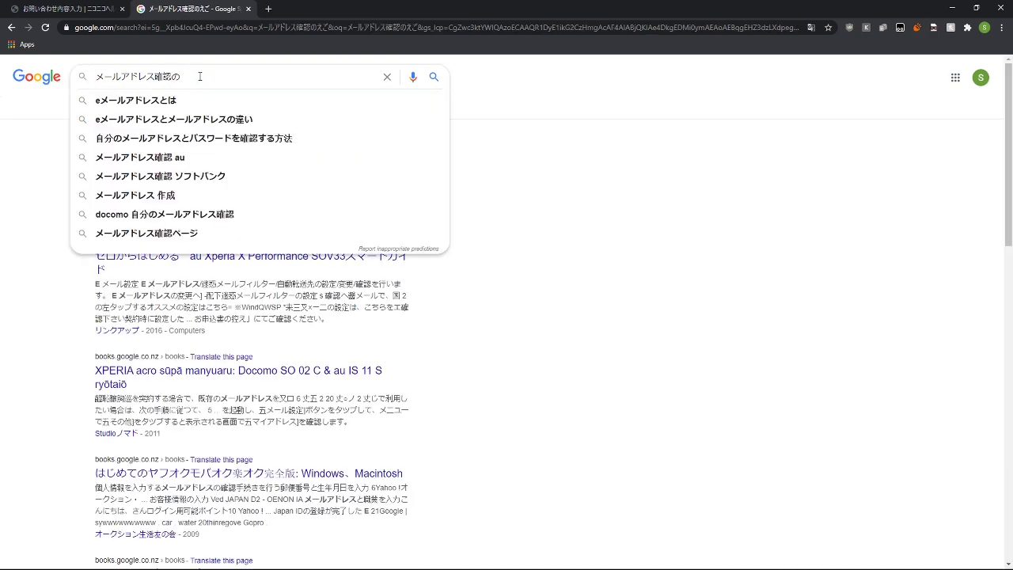
{"action": "key", "text": "BackSpace"}
{"action": "key", "text": "Return"}
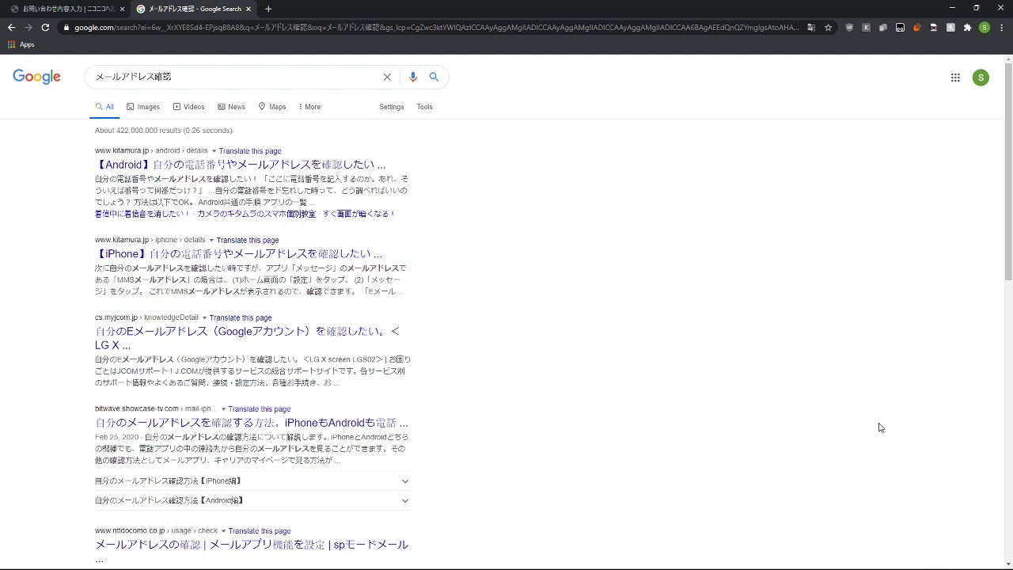
- Search the phrase with 'english', then copy the Japanese phrase alone
{"action": "left_click", "coordinate": [250, 76]}
{"action": "type", "text": "e"}
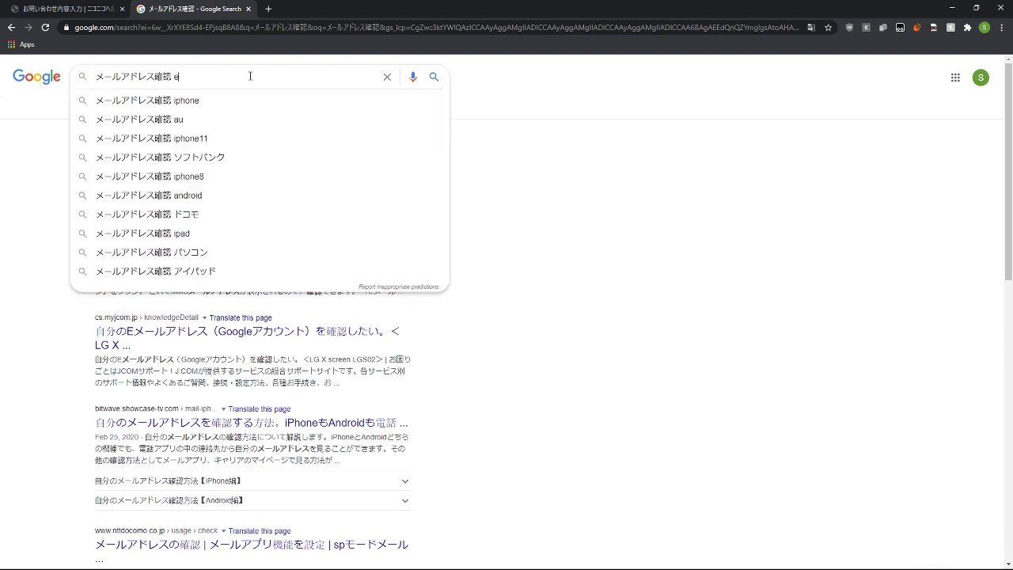
{"action": "type", "text": "nglish"}
{"action": "key", "text": "Return"}
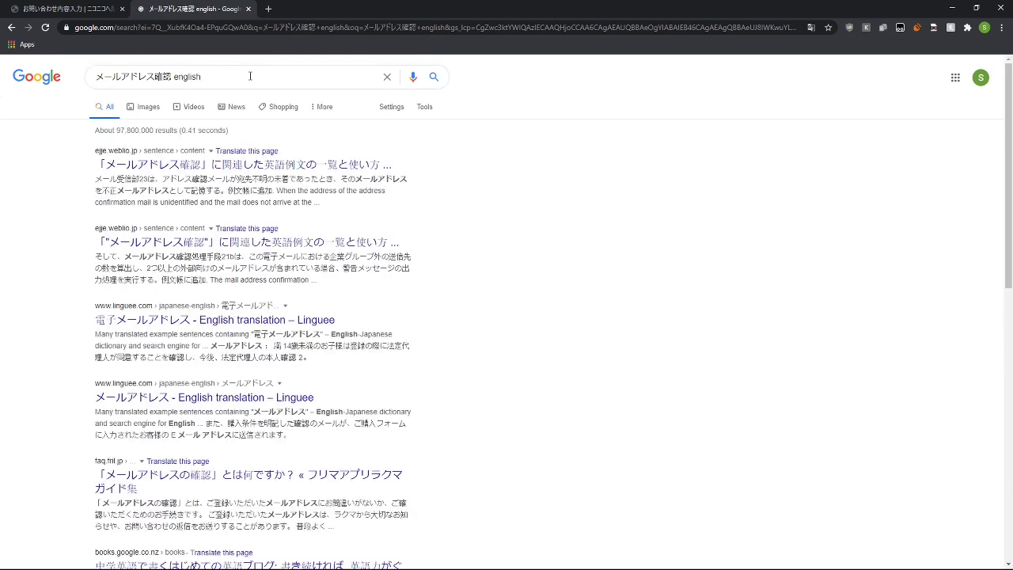
{"action": "double_click", "coordinate": [176, 77]}
{"action": "key", "text": "BackSpace"}
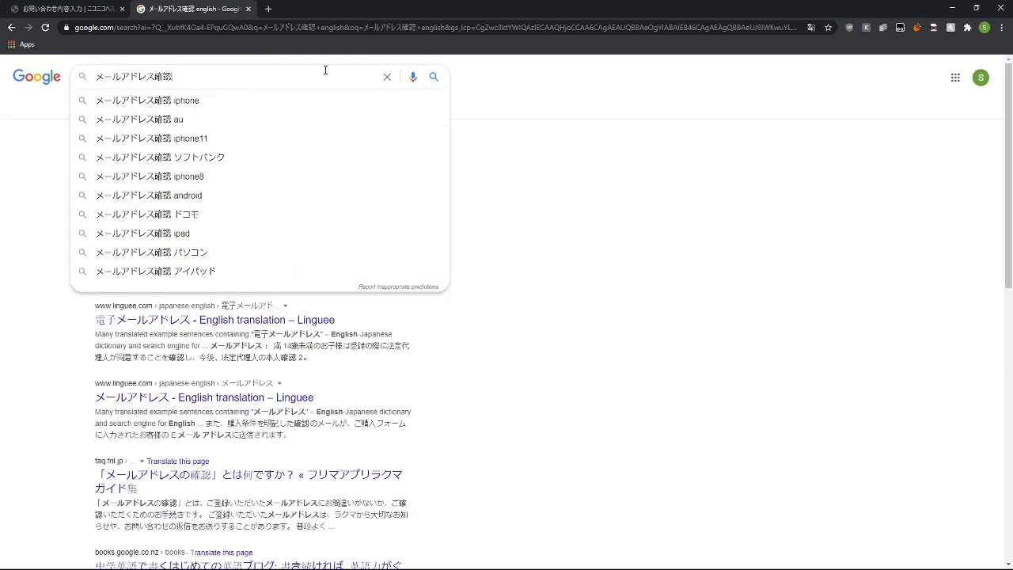
{"action": "key", "text": "ctrl+a"}
{"action": "key", "text": "ctrl+c"}
{"action": "key", "text": "ctrl+shift+Tab"}
{"action": "key", "text": "ctrl+c"}
{"action": "key", "text": "ctrl+t"}
{"action": "key", "text": "ctrl+v"}
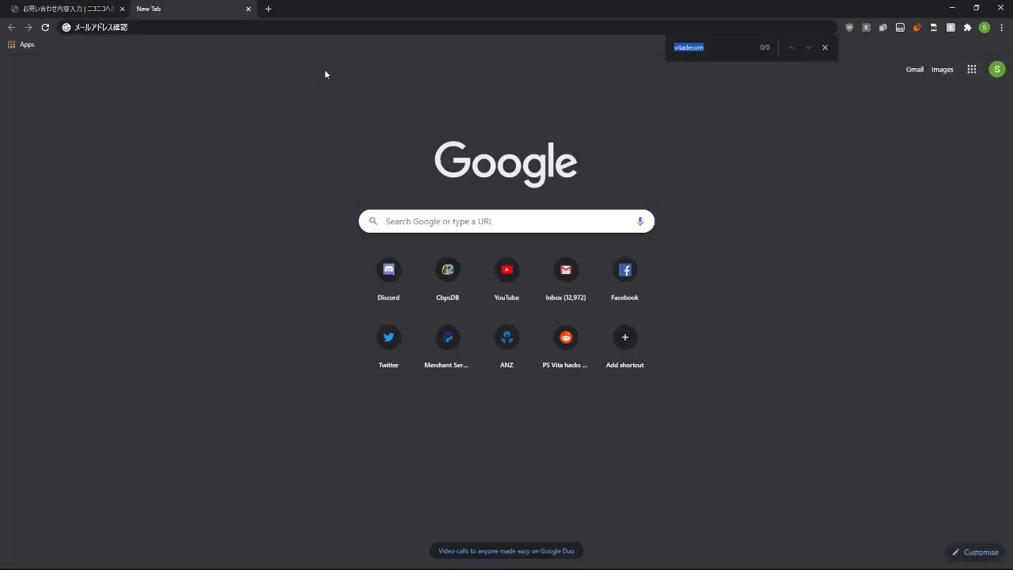
{"action": "key", "text": "ctrl+w"}
- Translate メールアドレス確認 in Google Translate as 'Confirm email address', then close the tab
{"action": "key", "text": "ctrl+t"}
{"action": "type", "text": "o"}
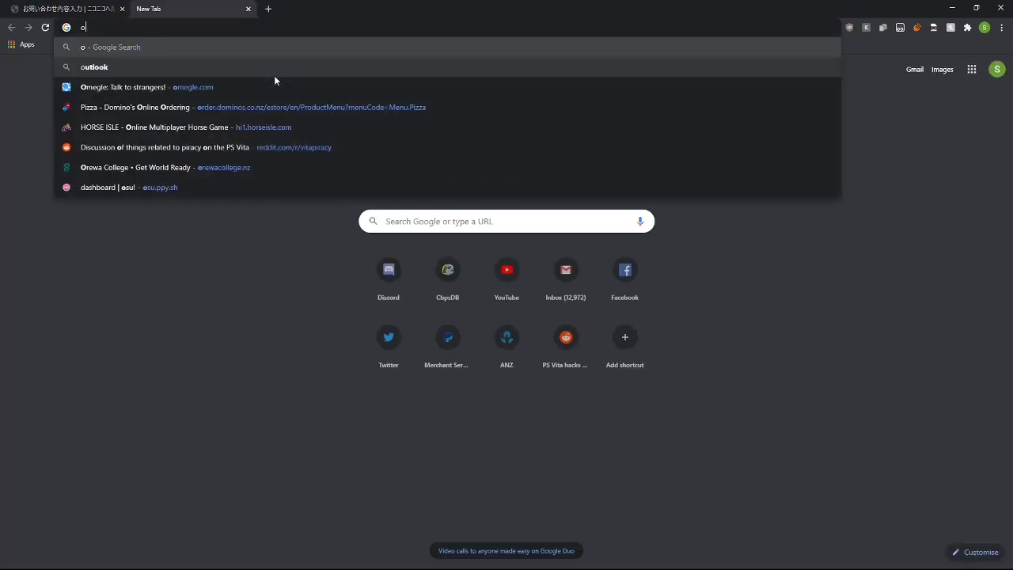
{"action": "type", "text": "google translate"}
{"action": "key", "text": "Return"}
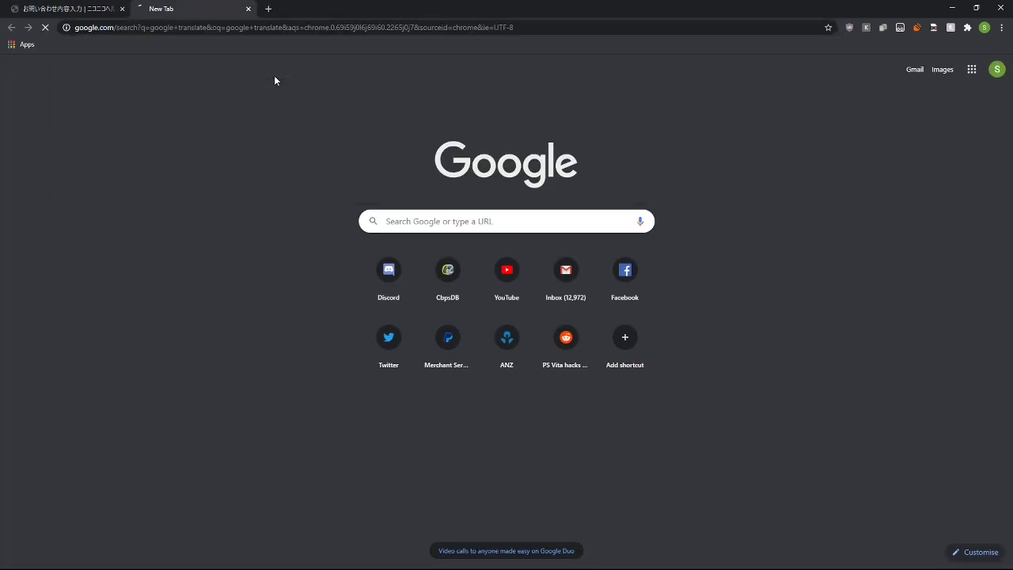
{"action": "left_click", "coordinate": [171, 191]}
{"action": "key", "text": "ctrl+v"}
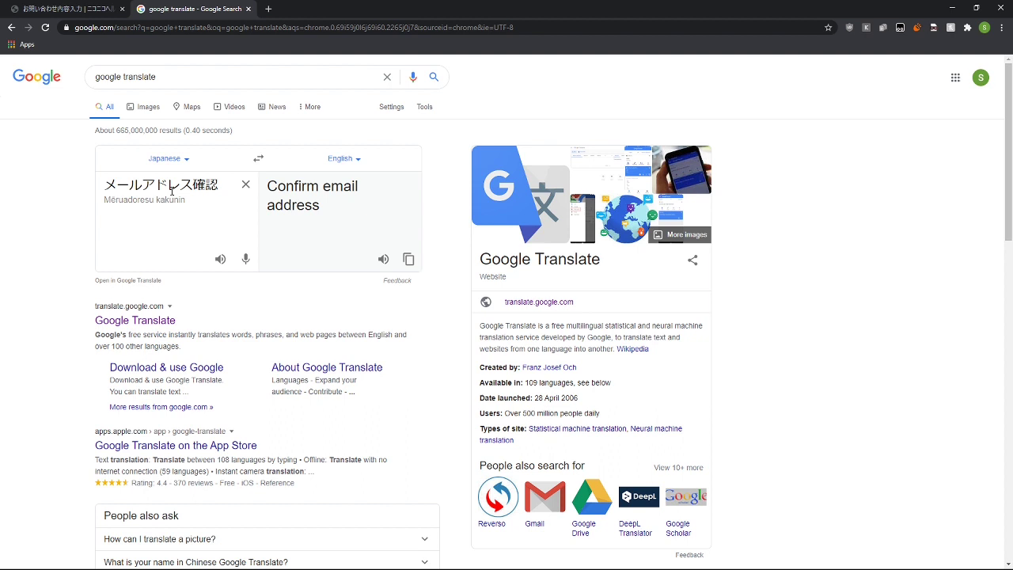
{"action": "key", "text": "ctrl+w"}
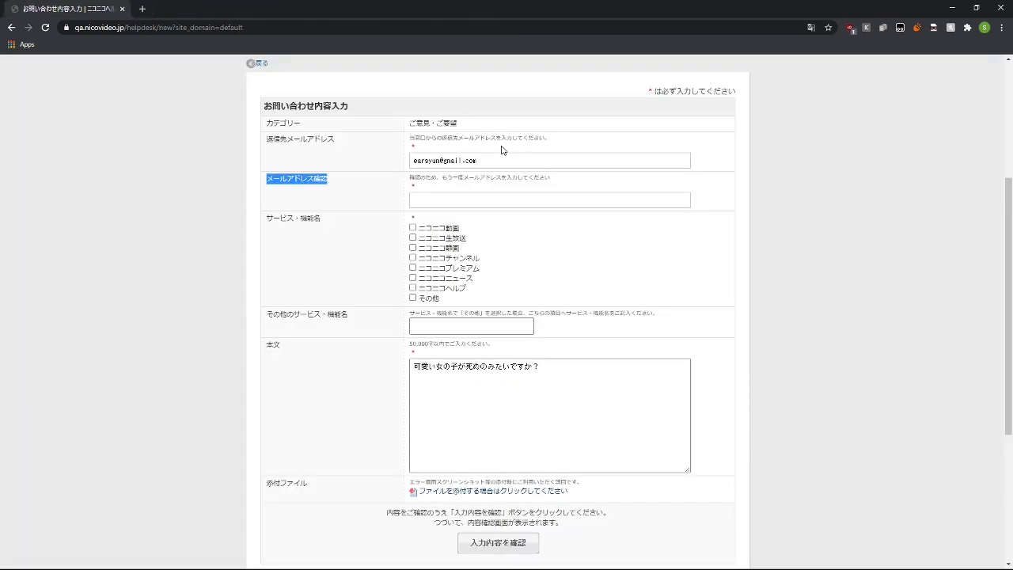
- Paste the reply email into the email confirmation field
{"action": "triple_click", "coordinate": [502, 166]}
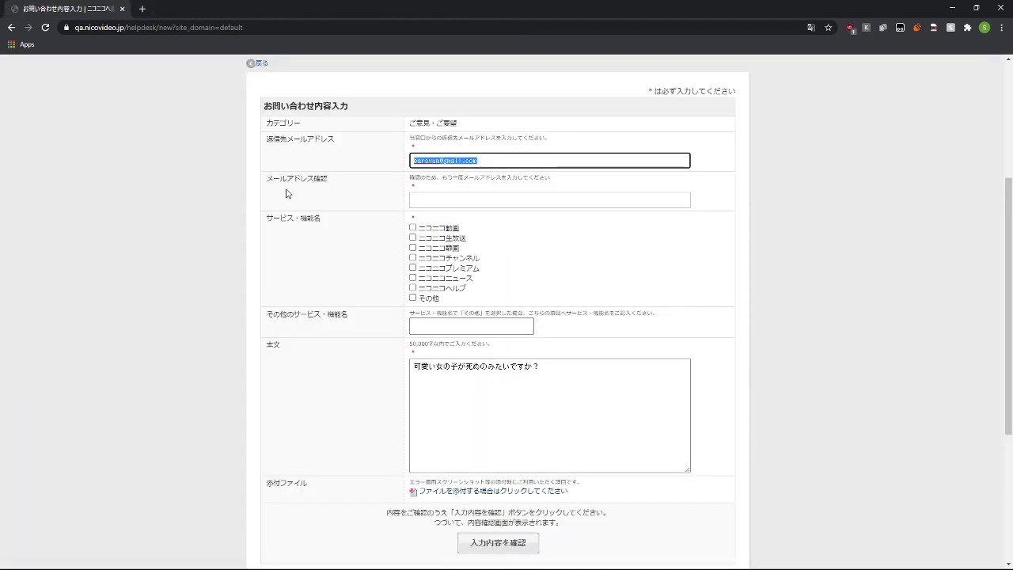
{"action": "left_click", "coordinate": [445, 198]}
{"action": "key", "text": "ctrl+v"}
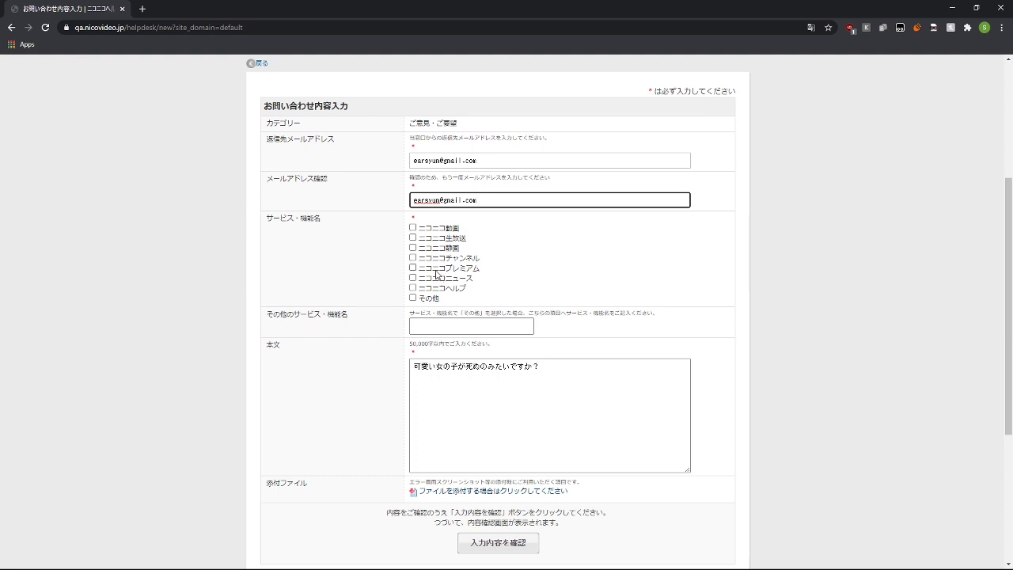
- Tick every service checkbox, from ニコニコ動画 through その他
{"action": "left_click", "coordinate": [413, 227]}
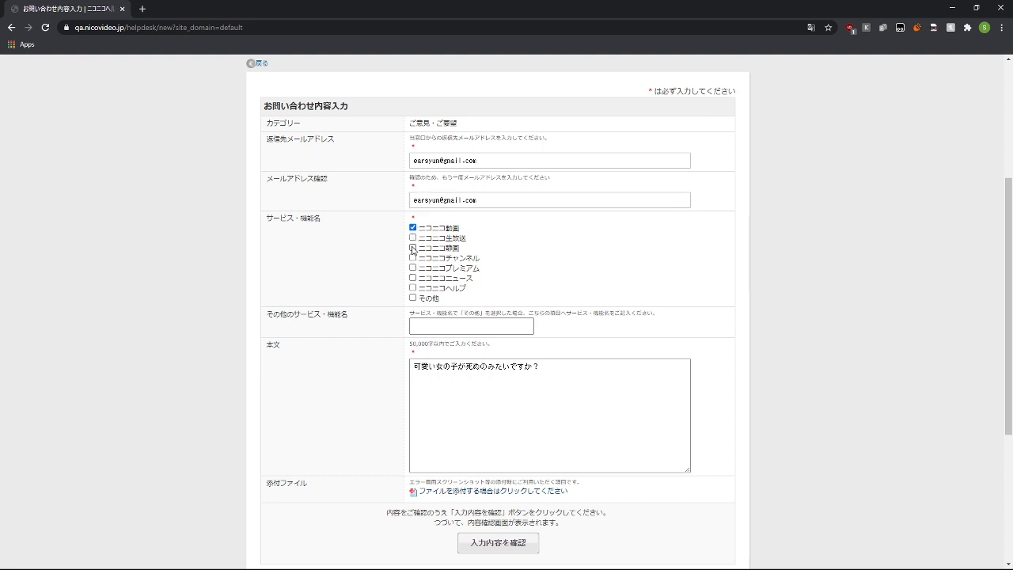
{"action": "left_click", "coordinate": [413, 237]}
{"action": "left_click", "coordinate": [412, 257]}
{"action": "left_click", "coordinate": [412, 277]}
{"action": "left_click", "coordinate": [412, 298]}
{"action": "left_click", "coordinate": [431, 327]}
{"action": "type", "text": "SiliconAnd"}
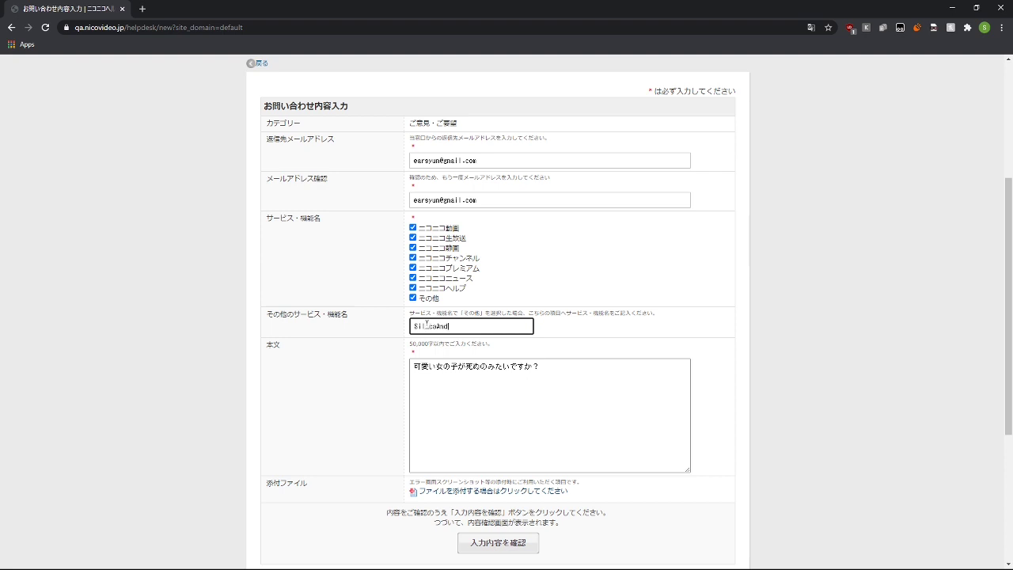
- Finish typing 'Fina' in the other-service name, then briefly view Google's image results
{"action": "type", "text": "Fina"}
{"action": "left_click", "coordinate": [330, 316]}
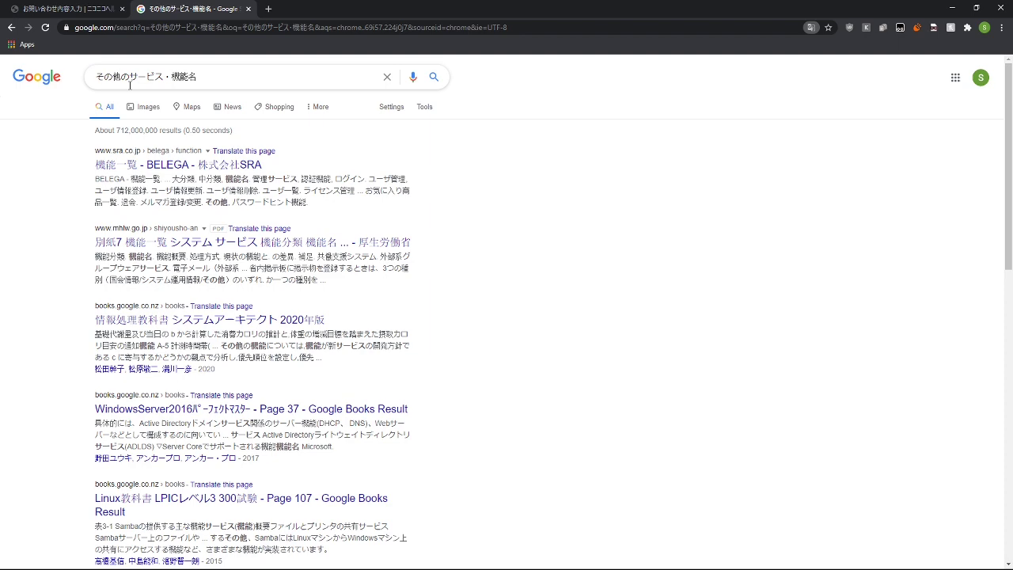
{"action": "left_click", "coordinate": [139, 108]}
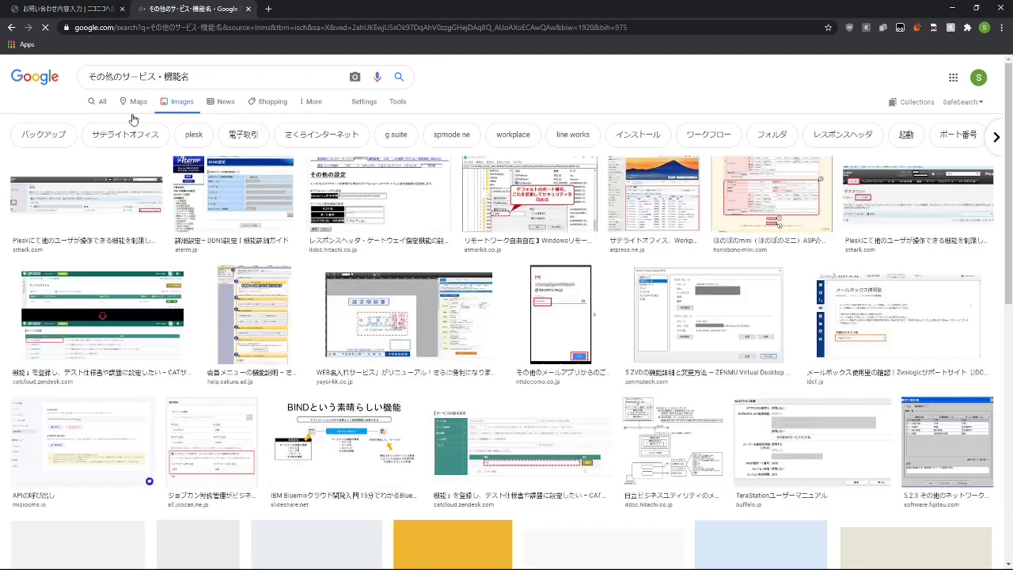
{"action": "left_click", "coordinate": [98, 101]}
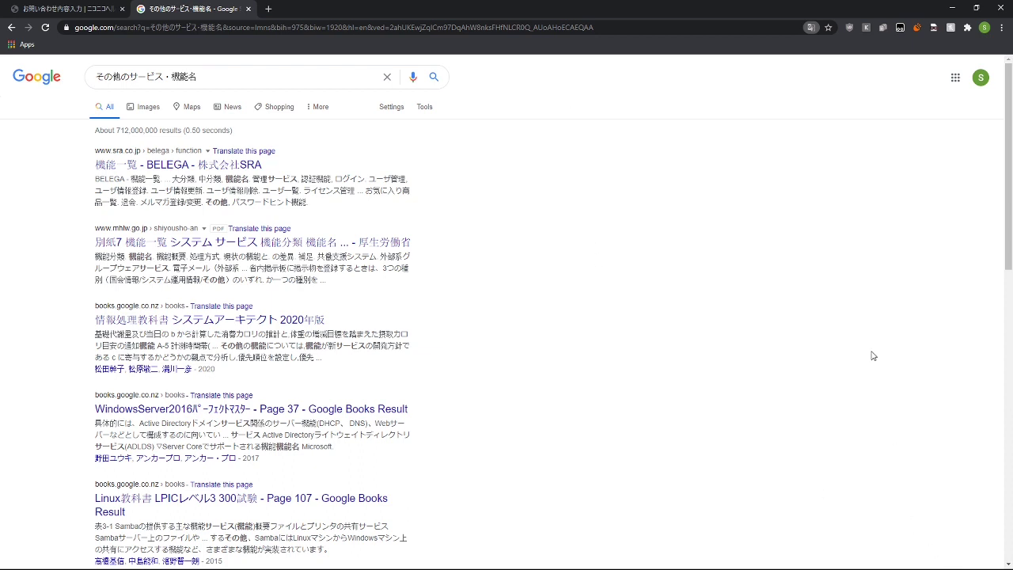
- Add 'english' to the Google query to learn its meaning, 'Other service/function names', then return to the form
{"action": "left_click", "coordinate": [293, 75]}
{"action": "type", "text": "en"}
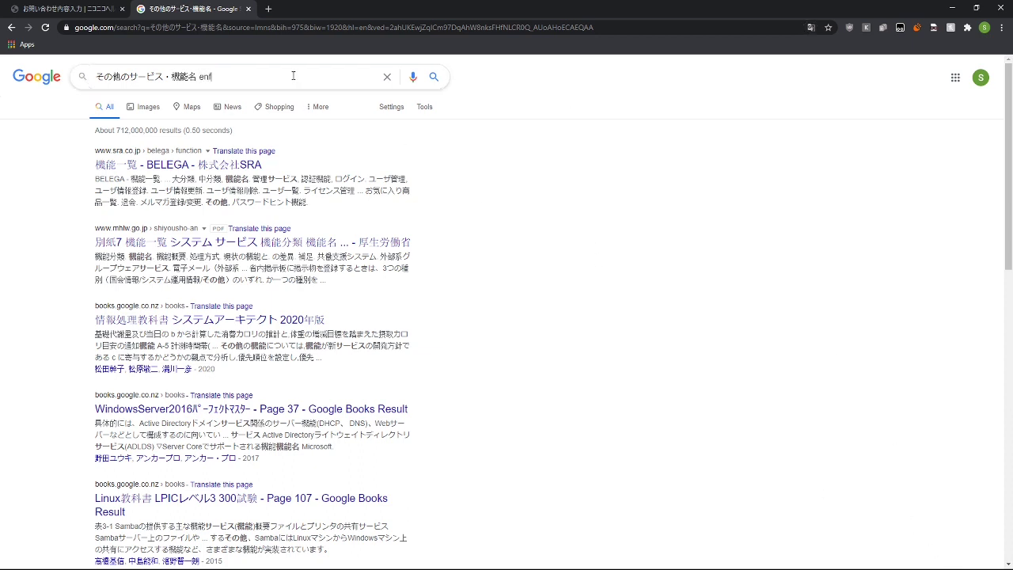
{"action": "type", "text": "glish"}
{"action": "key", "text": "Return"}
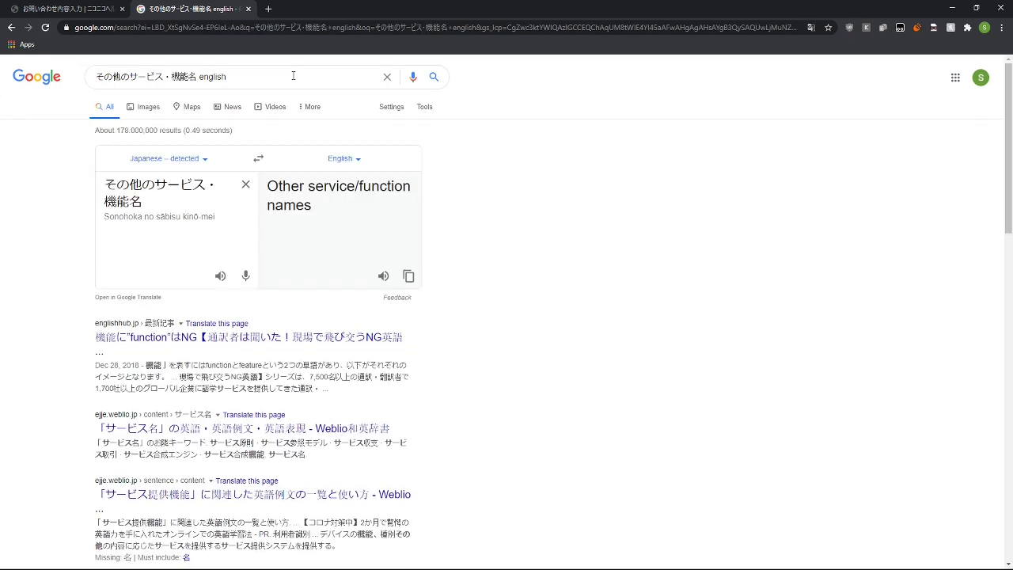
{"action": "key", "text": "ctrl+w"}
- Review the form and place the caret at the end of the one-line message question
{"action": "left_click", "coordinate": [685, 415]}
{"action": "scroll", "coordinate": [685, 414], "scroll_direction": "down", "scroll_amount": 1}
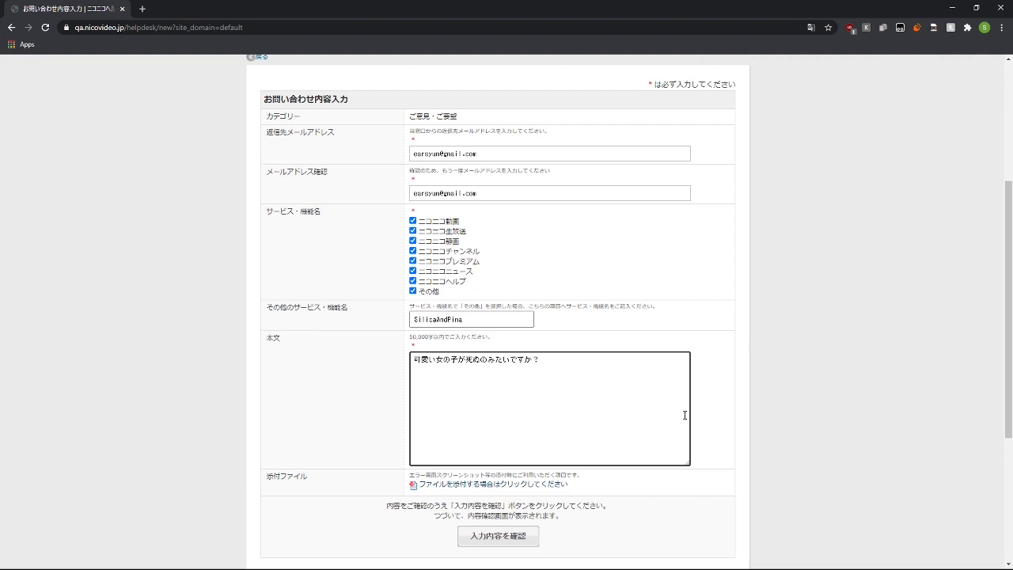
{"action": "scroll", "coordinate": [685, 415], "scroll_direction": "down", "scroll_amount": 3}
{"action": "scroll", "coordinate": [610, 417], "scroll_direction": "up", "scroll_amount": 1}
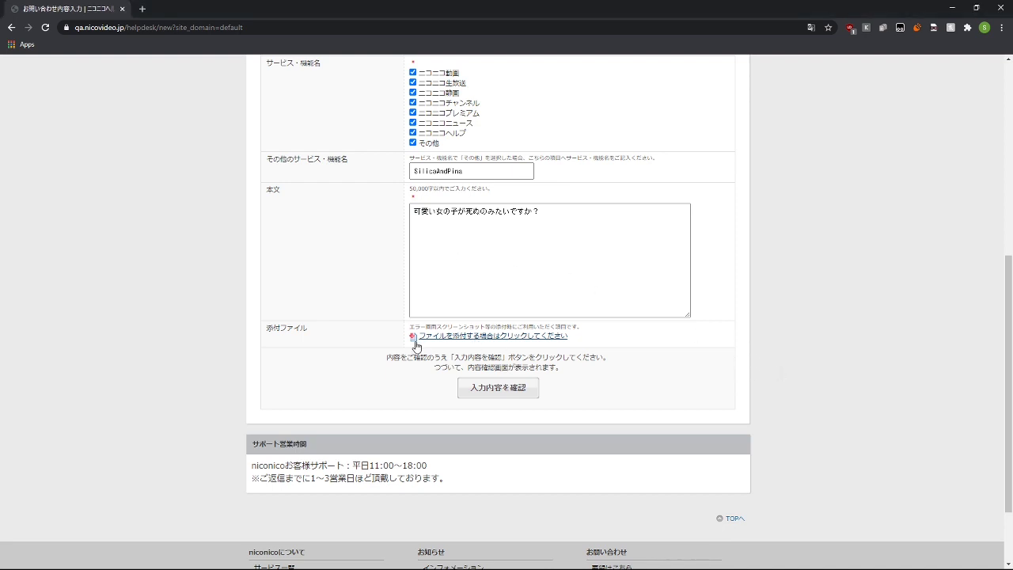
{"action": "left_click", "coordinate": [490, 271]}
{"action": "left_click", "coordinate": [565, 313]}
- Delete the romanised other-service name and enter katakana シリカ via the Japanese IME
{"action": "double_click", "coordinate": [482, 172]}
{"action": "key", "text": "BackSpace"}
{"action": "type", "text": "ajhir"}
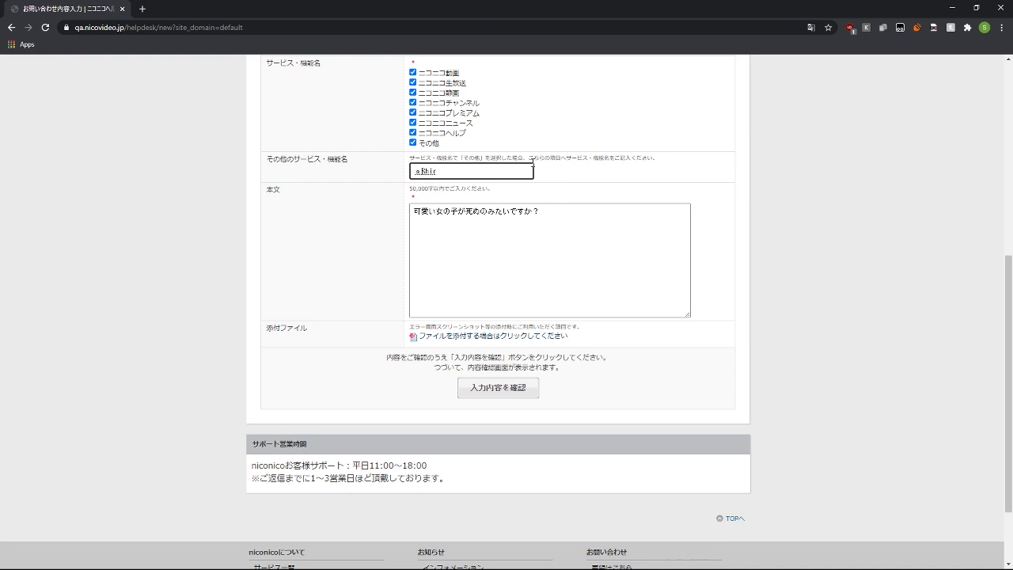
{"action": "type", "text": "kihir"}
{"action": "key", "text": "space"}
{"action": "key", "text": "space"}
{"action": "key", "text": "space"}
{"action": "key", "text": "Return"}
- Compose and commit the rest of the katakana service name, trimming extra characters
{"action": "type", "text": "hin"}
{"action": "key", "text": "BackSpace"}
{"action": "type", "text": "gigal"}
{"action": "key", "text": "BackSpace"}
{"action": "key", "text": "BackSpace"}
{"action": "key", "text": "BackSpace"}
{"action": "type", "text": "Lina"}
{"action": "key", "text": "BackSpace"}
{"action": "key", "text": "BackSpace"}
{"action": "key", "text": "BackSpace"}
{"action": "type", "text": "iano"}
{"action": "type", "text": "kuru"}
{"action": "key", "text": "space"}
{"action": "key", "text": "space"}
{"action": "key", "text": "Return"}
{"action": "key", "text": "BackSpace"}
{"action": "key", "text": "BackSpace"}
- Replace the の joining the two names, finalising the other-service name as シリカてピナ
{"action": "key", "text": "Left"}
{"action": "key", "text": "Left"}
{"action": "key", "text": "BackSpace"}
{"action": "type", "text": "ズ"}
{"action": "key", "text": "BackSpace"}
{"action": "type", "text": "な"}
{"action": "key", "text": "BackSpace"}
{"action": "type", "text": "ズ"}
{"action": "left_click", "coordinate": [566, 277]}
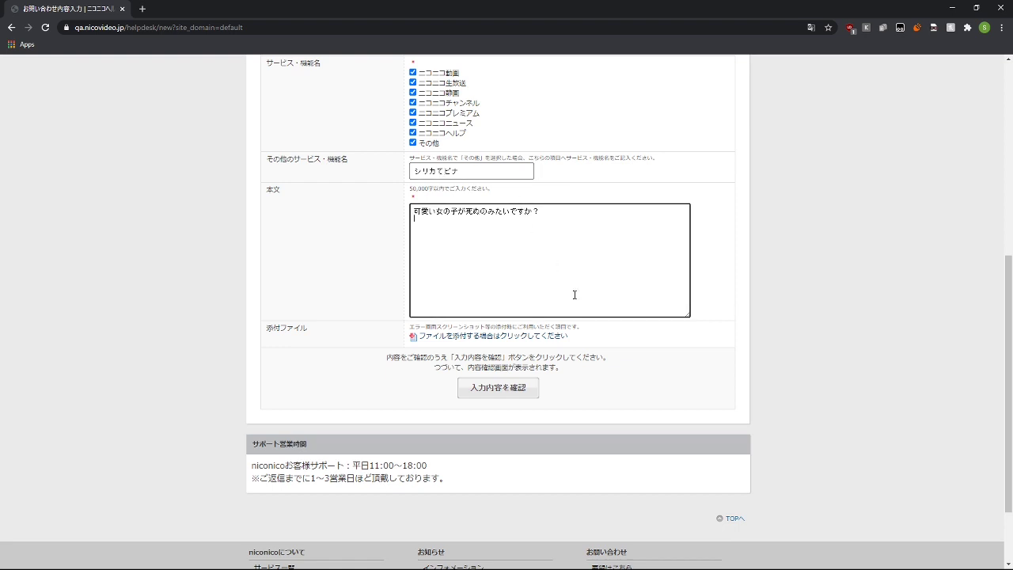
- Confirm the entered details and send the inquiry, reaching the completion page with its inquiry number
{"action": "left_click", "coordinate": [486, 396]}
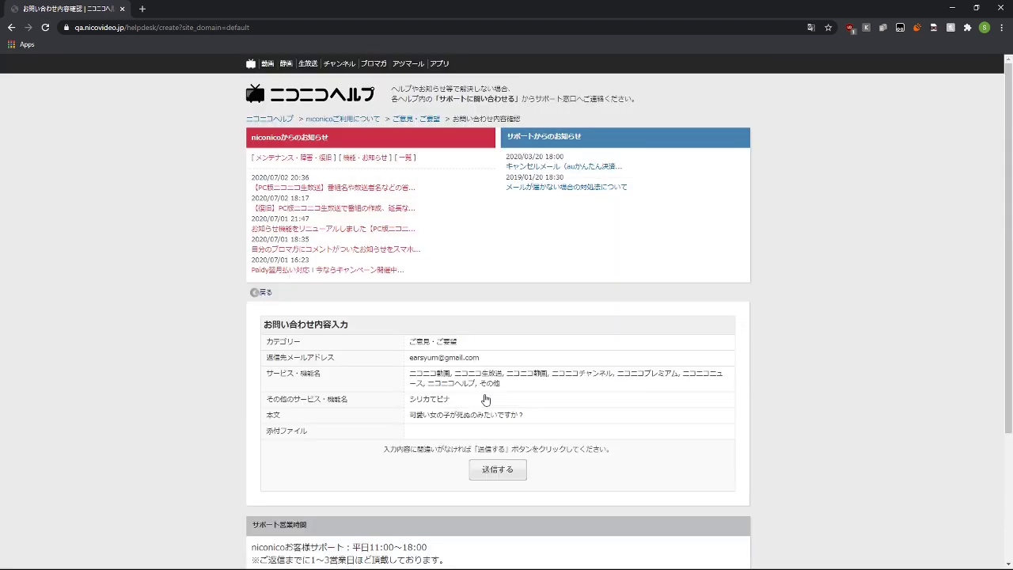
{"action": "scroll", "coordinate": [486, 399], "scroll_direction": "down", "scroll_amount": 2}
{"action": "left_click", "coordinate": [488, 405]}
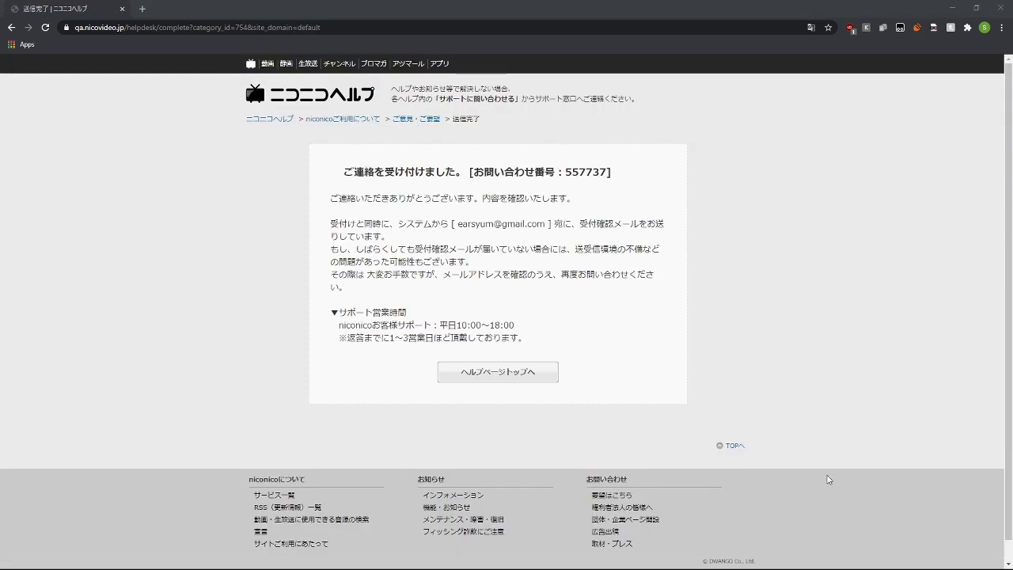